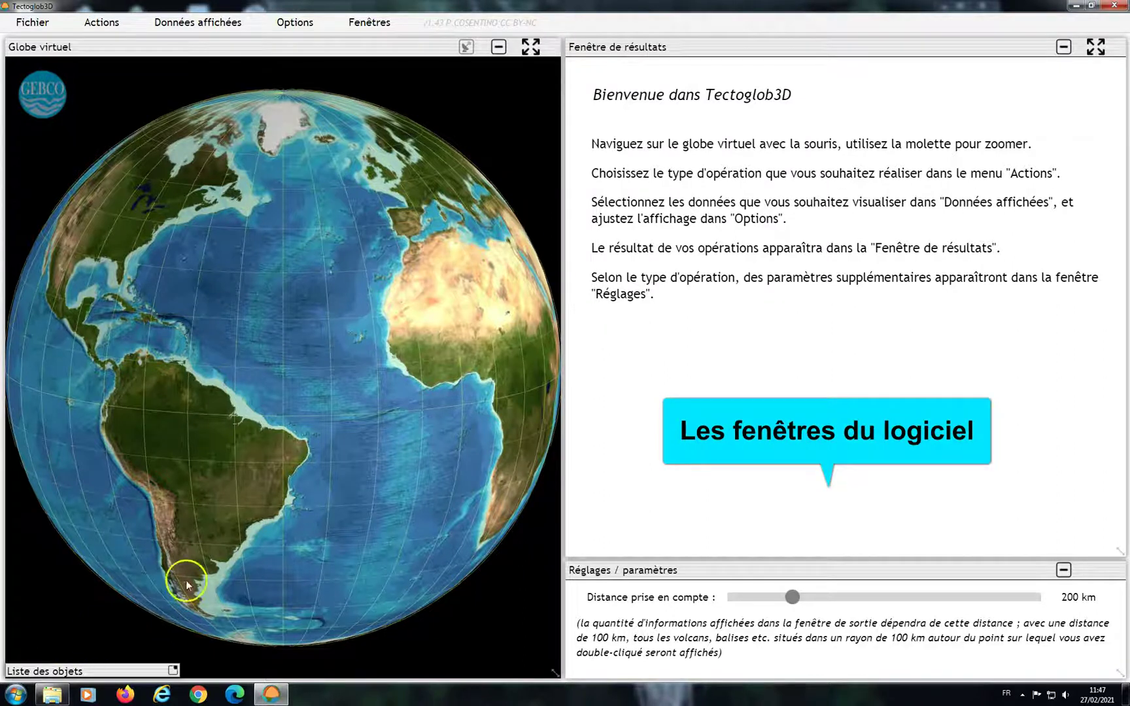
Display the seismic foci (Foyers sismiques) and the volcanoes (Volcans) on the virtual globe.
left_click_drag(245, 471, 192, 484)
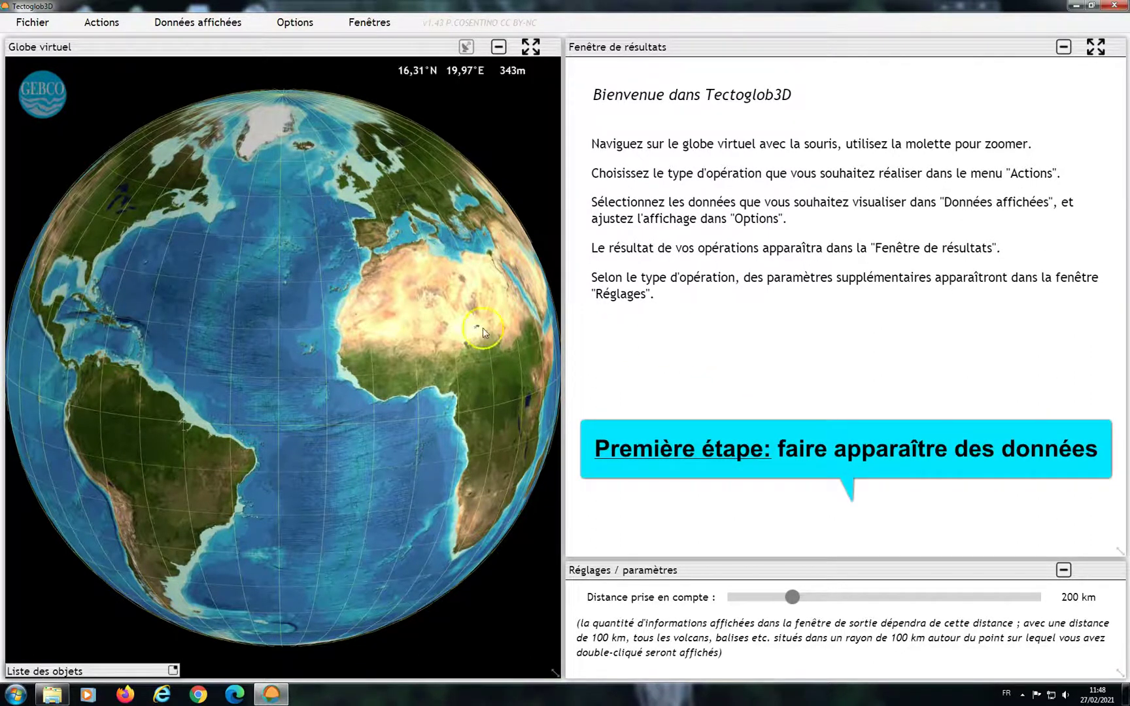
left_click(214, 26)
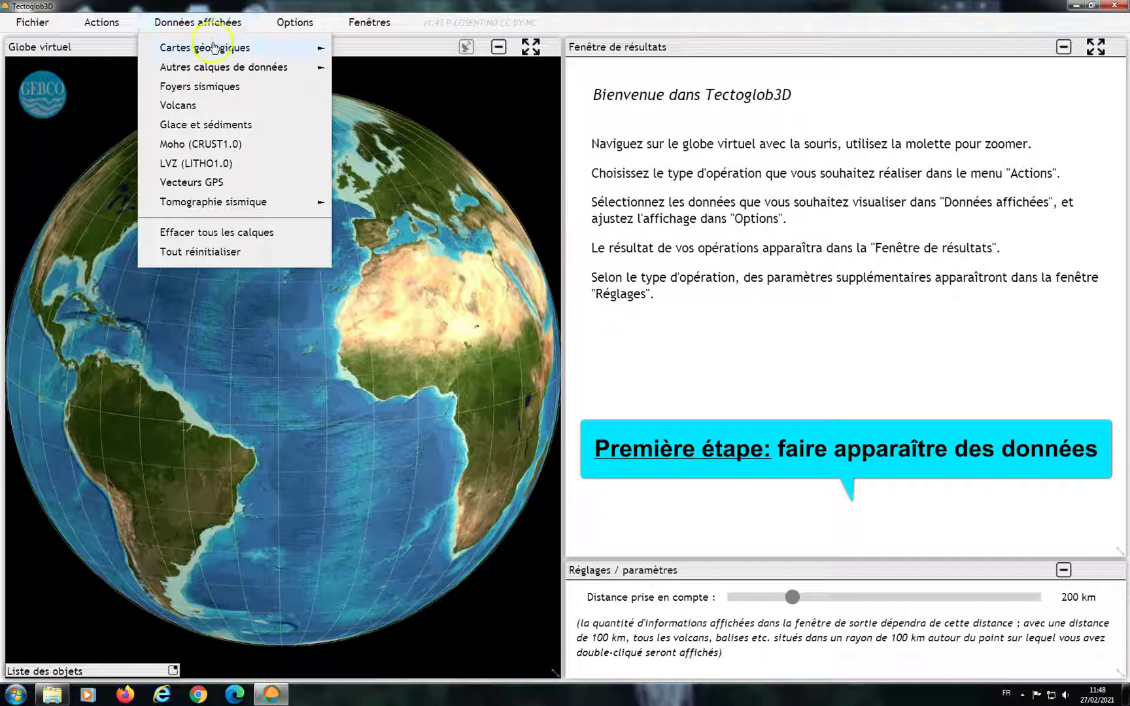
left_click(215, 50)
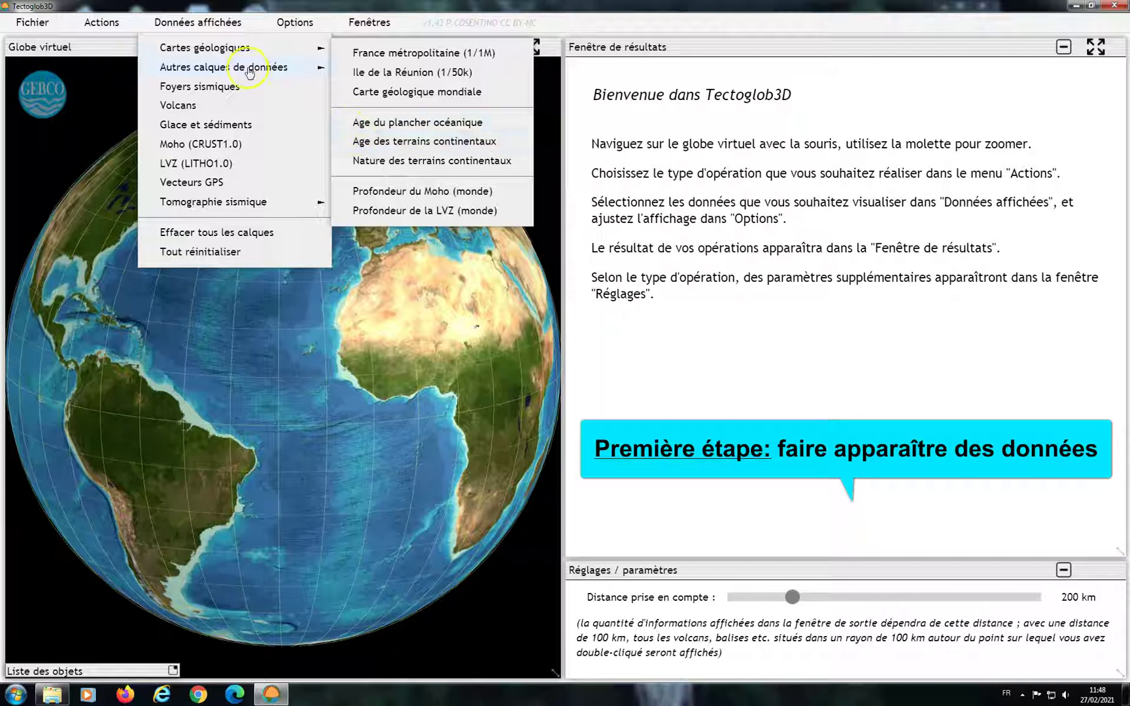
mouse_move(248, 68)
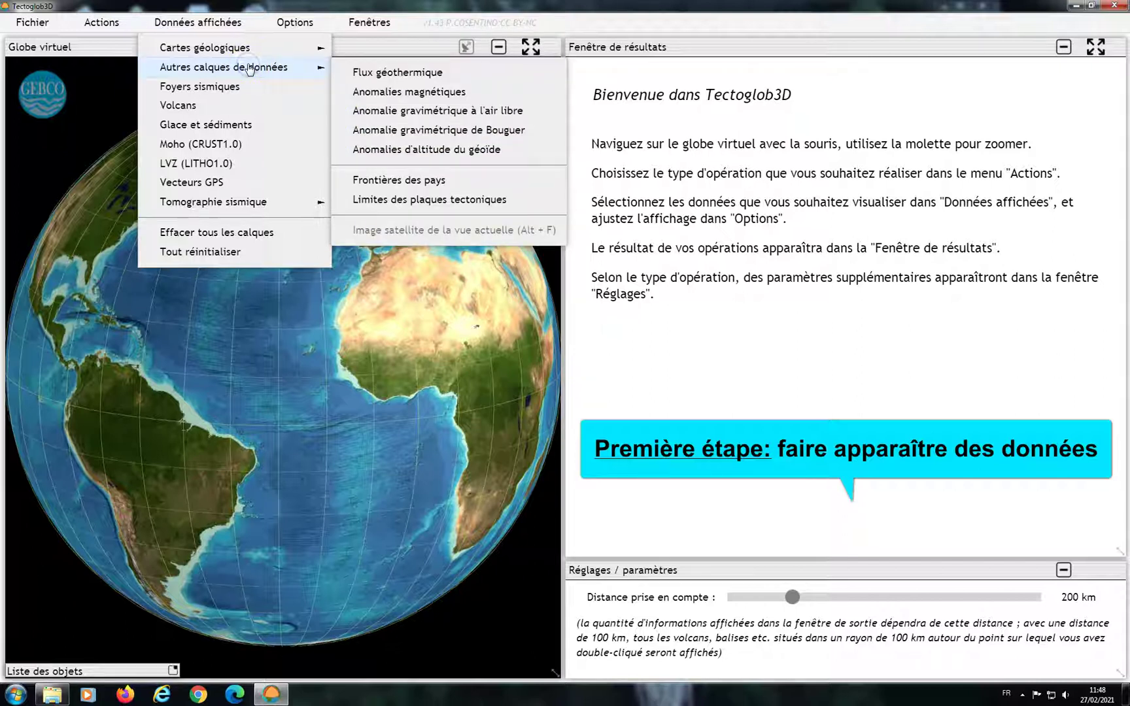
left_click(351, 74)
left_click(224, 87)
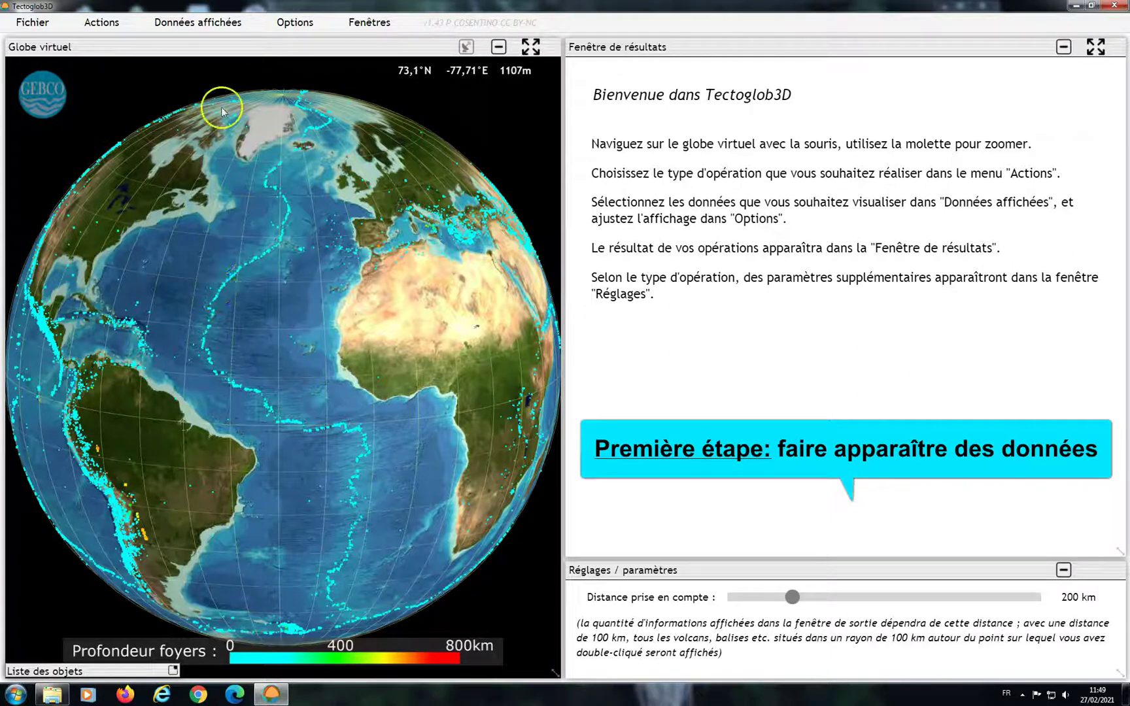
left_click(212, 27)
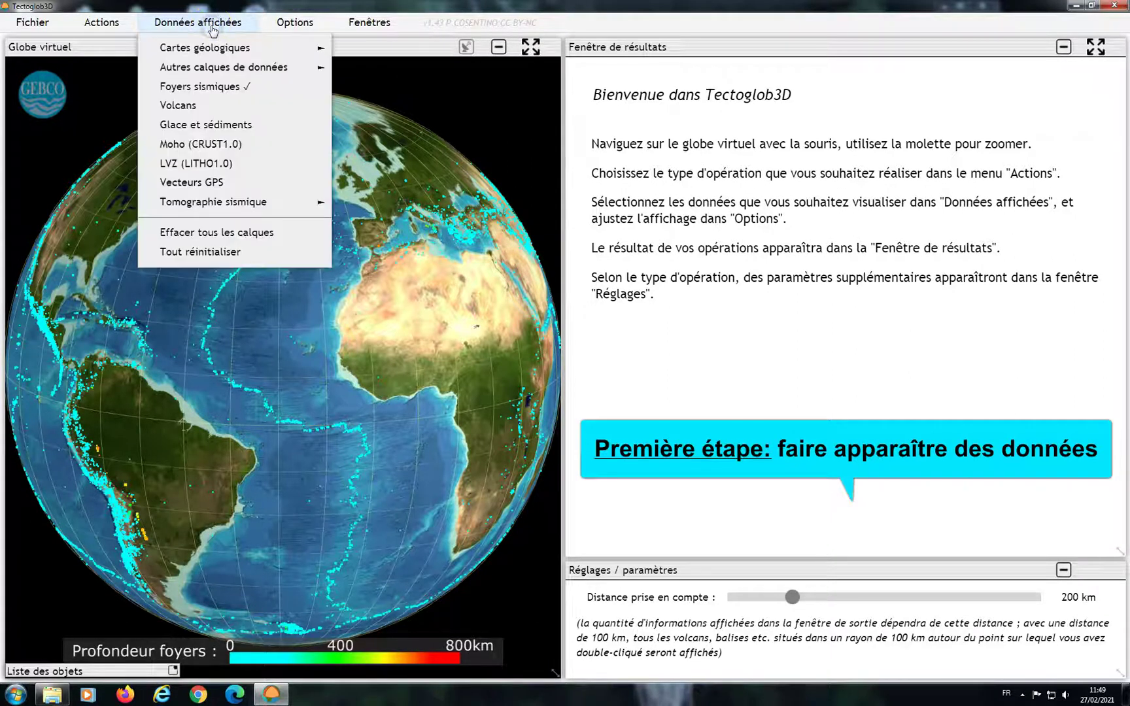
left_click(187, 106)
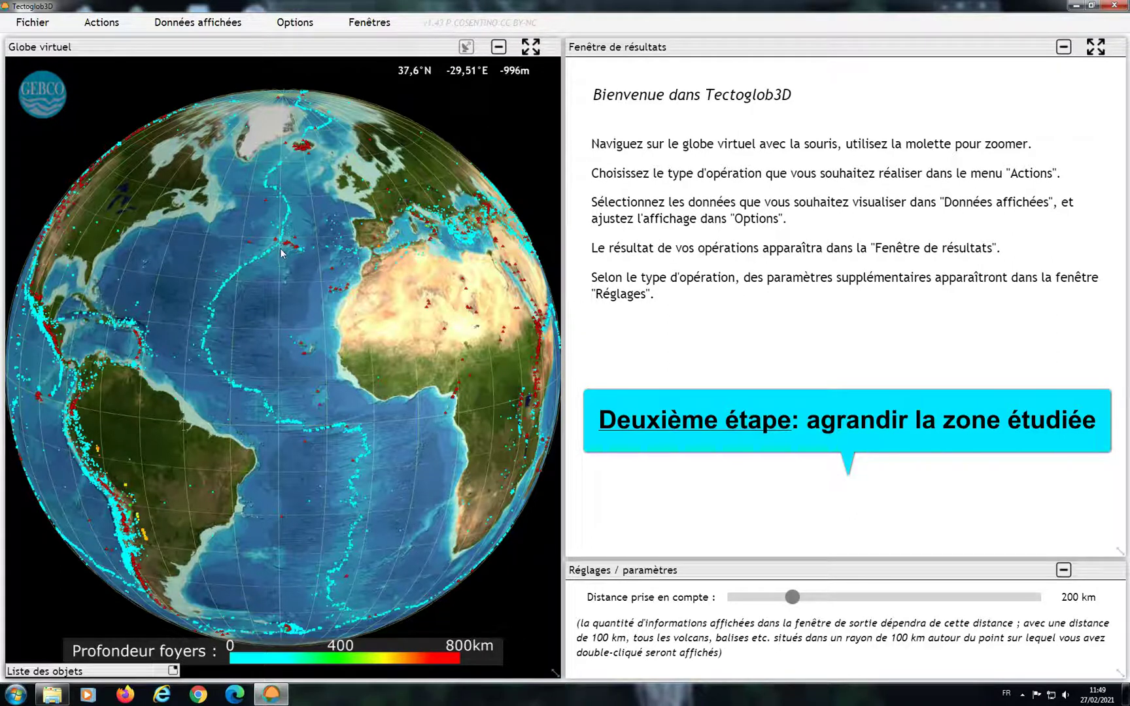
Centre the globe on South America and enlarge the central Andes together with the adjacent Pacific trench.
left_click(232, 303)
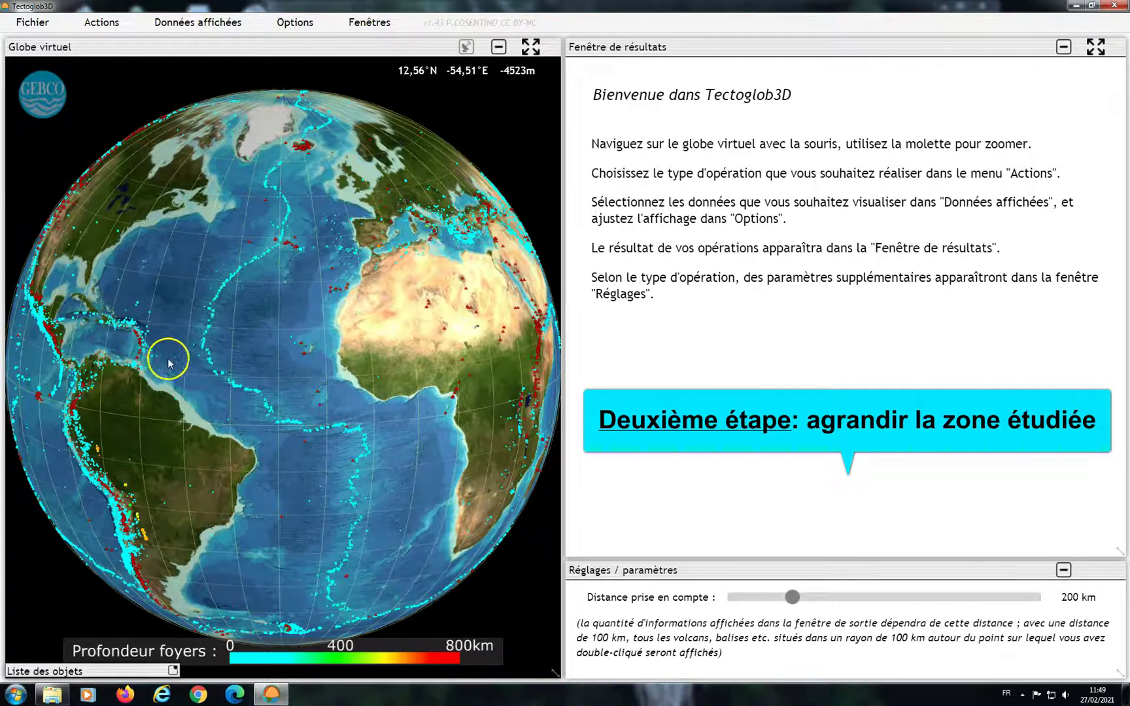
left_click(128, 501)
left_click_drag(127, 501, 315, 296)
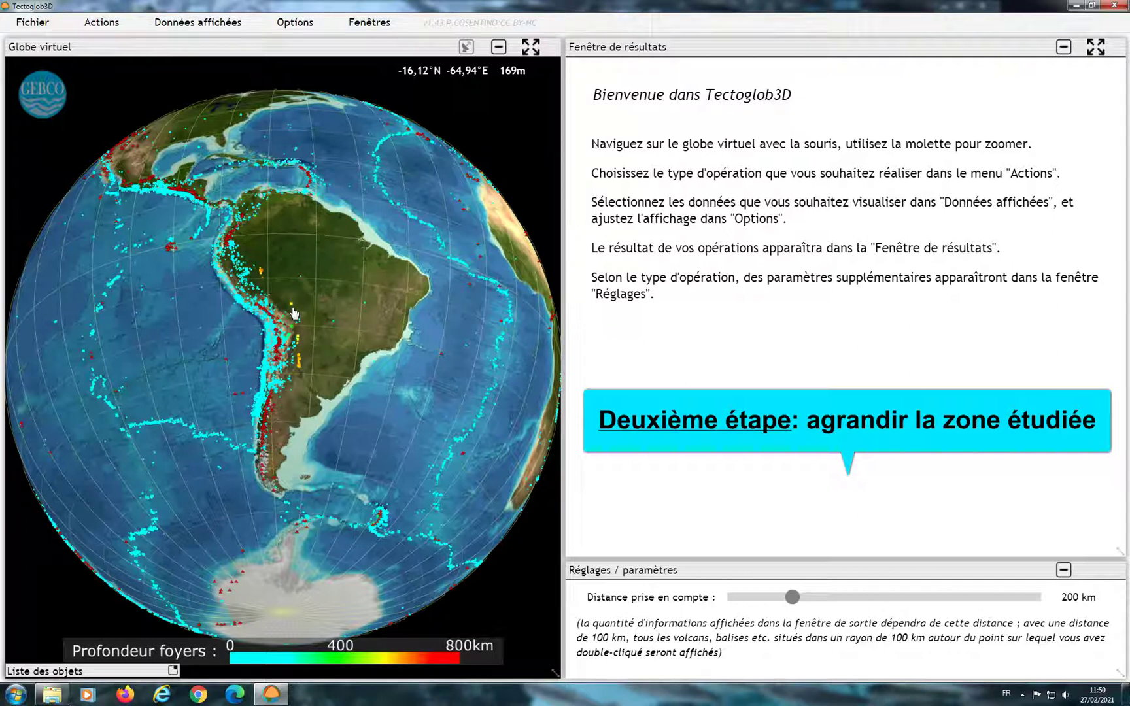
scroll(294, 314, "down", 5)
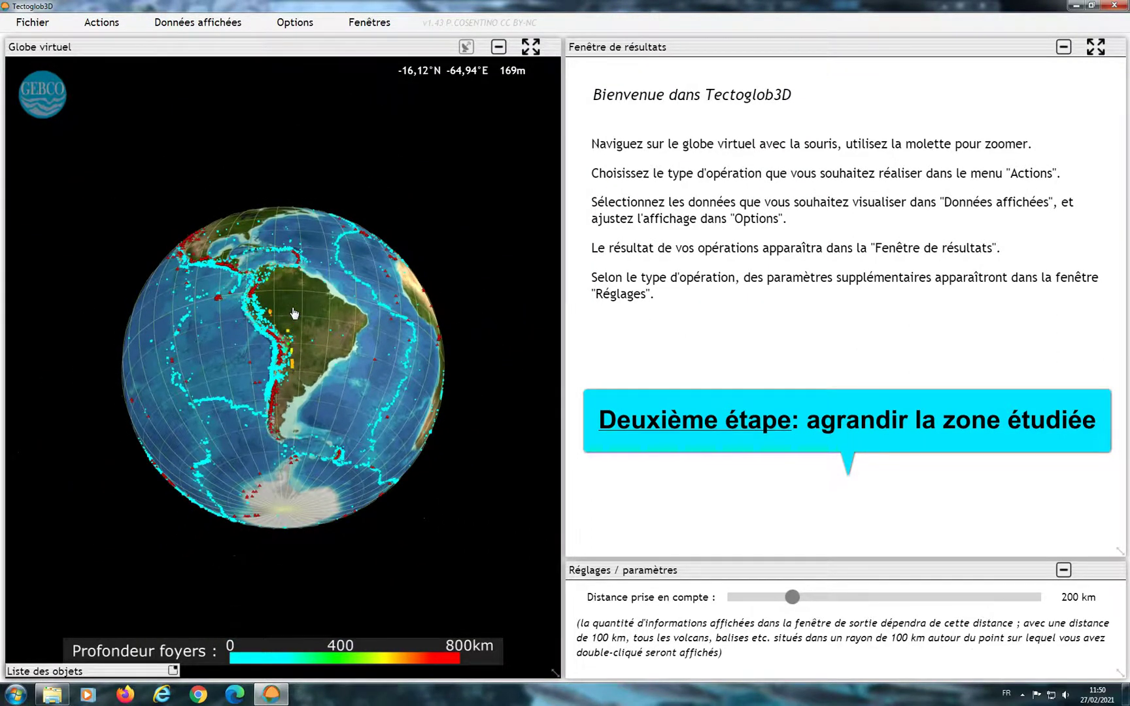
scroll(294, 314, "up", 5)
scroll(294, 314, "up", 5)
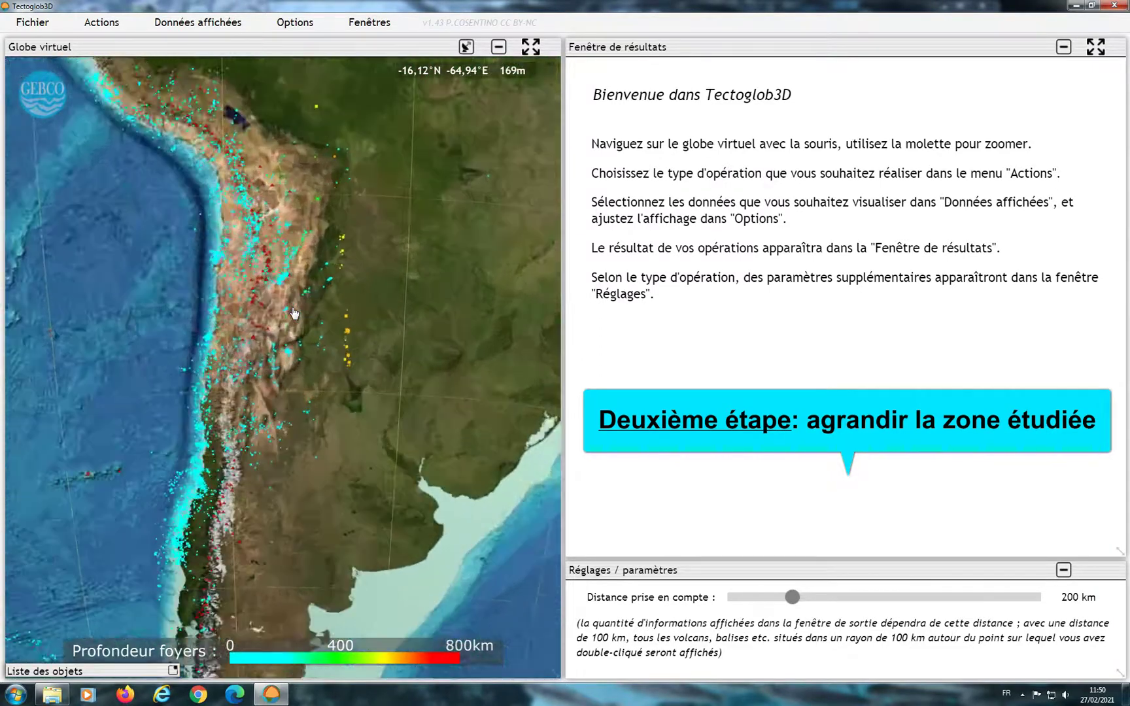
scroll(295, 314, "up", 4)
left_click(268, 264)
left_click_drag(268, 264, 329, 513)
left_click(138, 421)
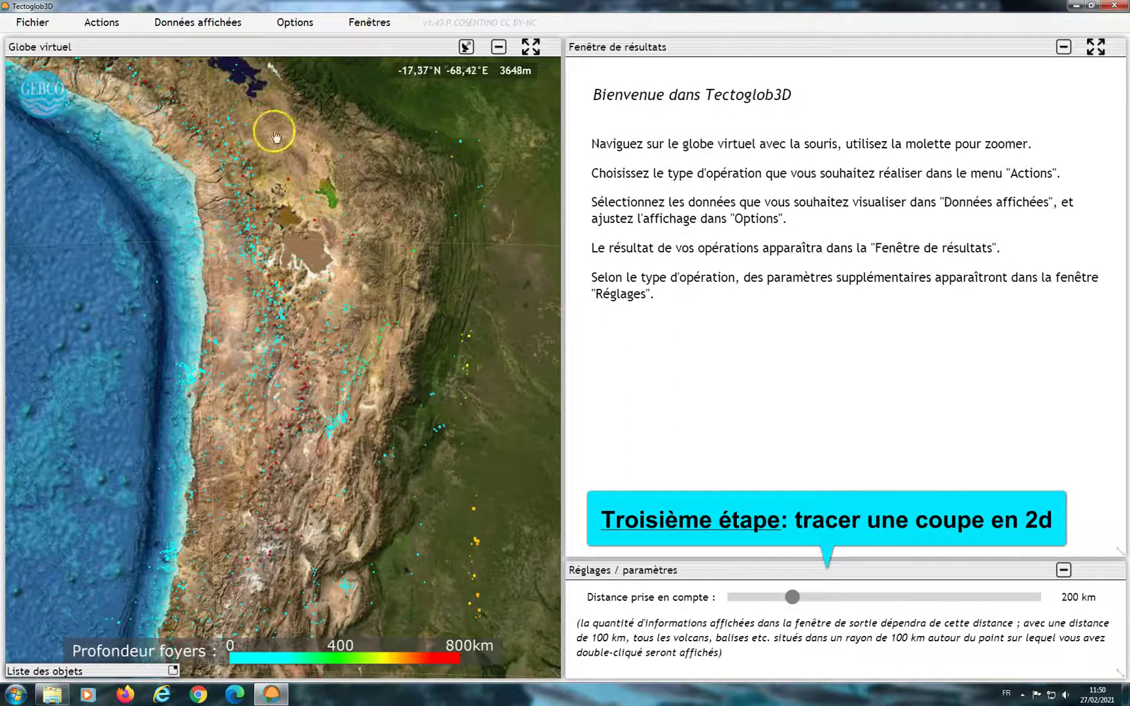
Draw a 2D section about 1037 km long from the Pacific, west of the trench, eastward across the Andes.
left_click(298, 24)
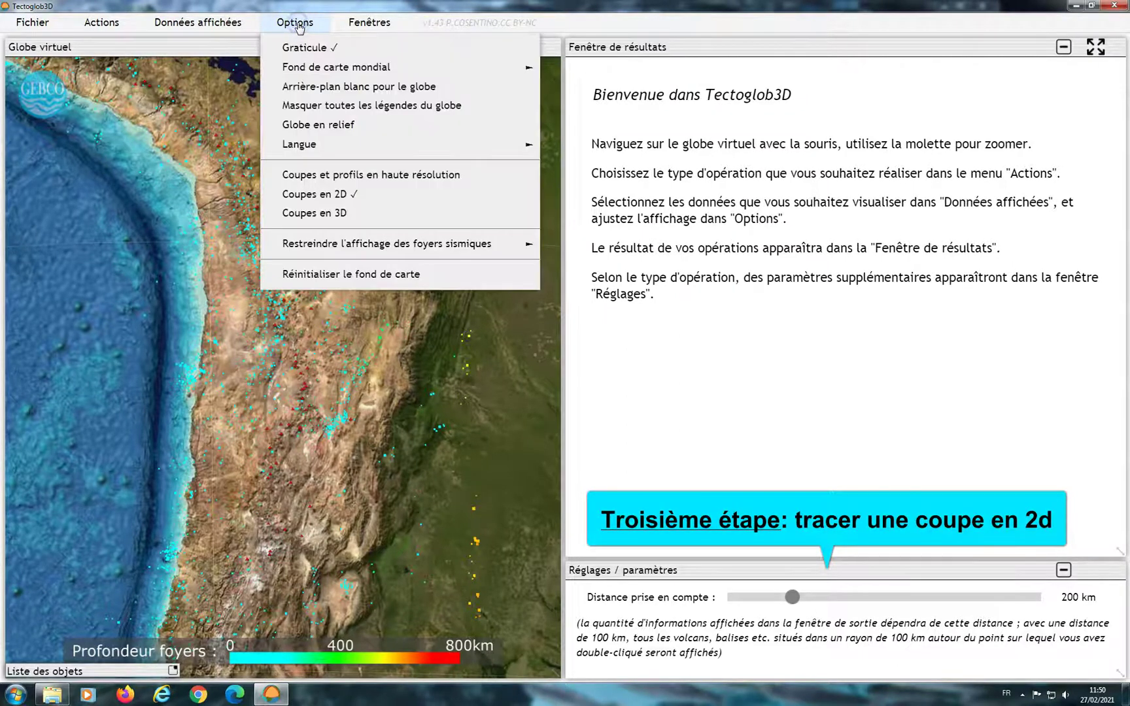
left_click(313, 196)
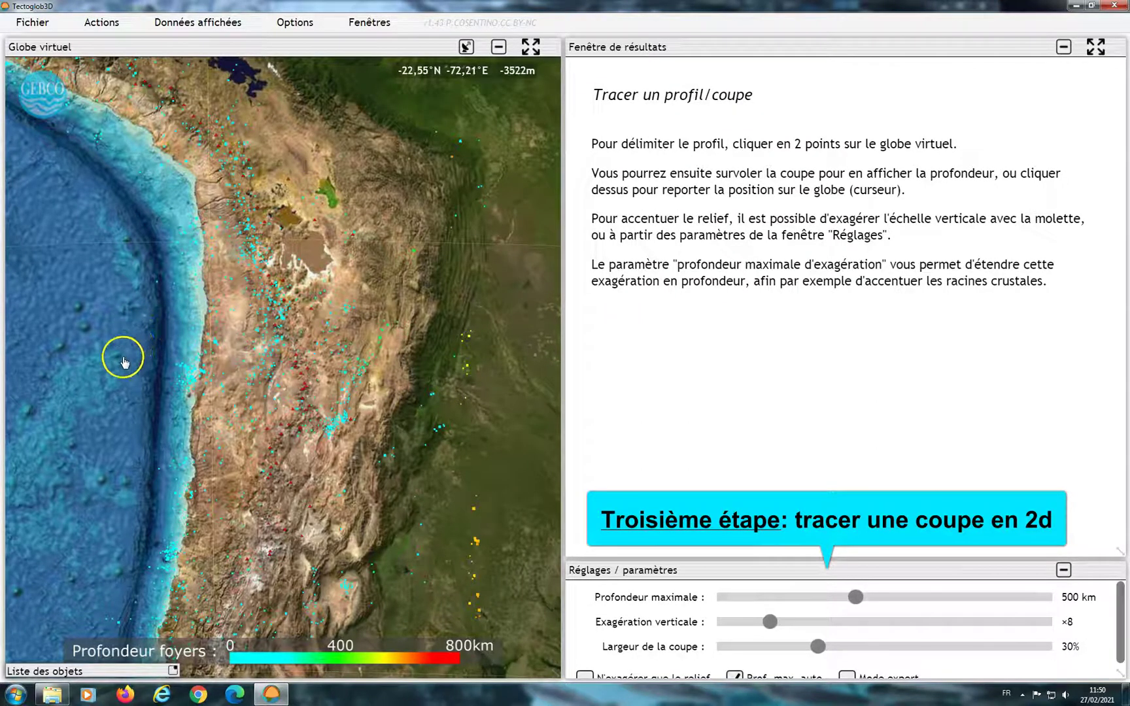
left_click(82, 341)
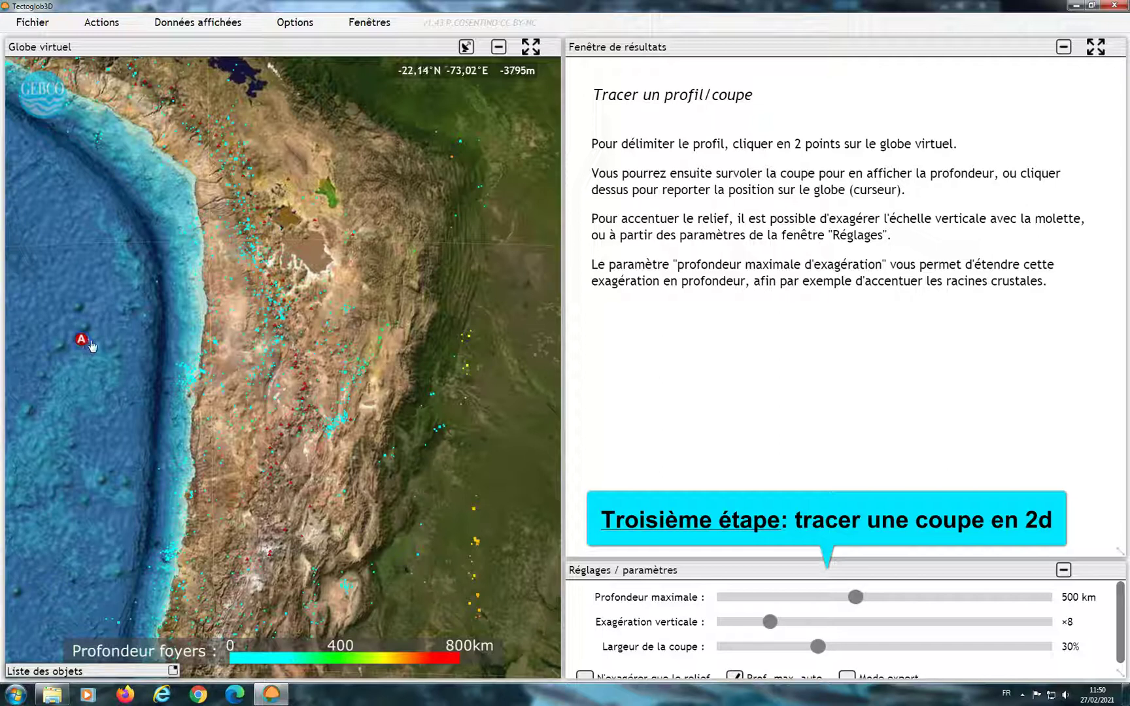
left_click_drag(100, 345, 485, 347)
left_click(485, 342)
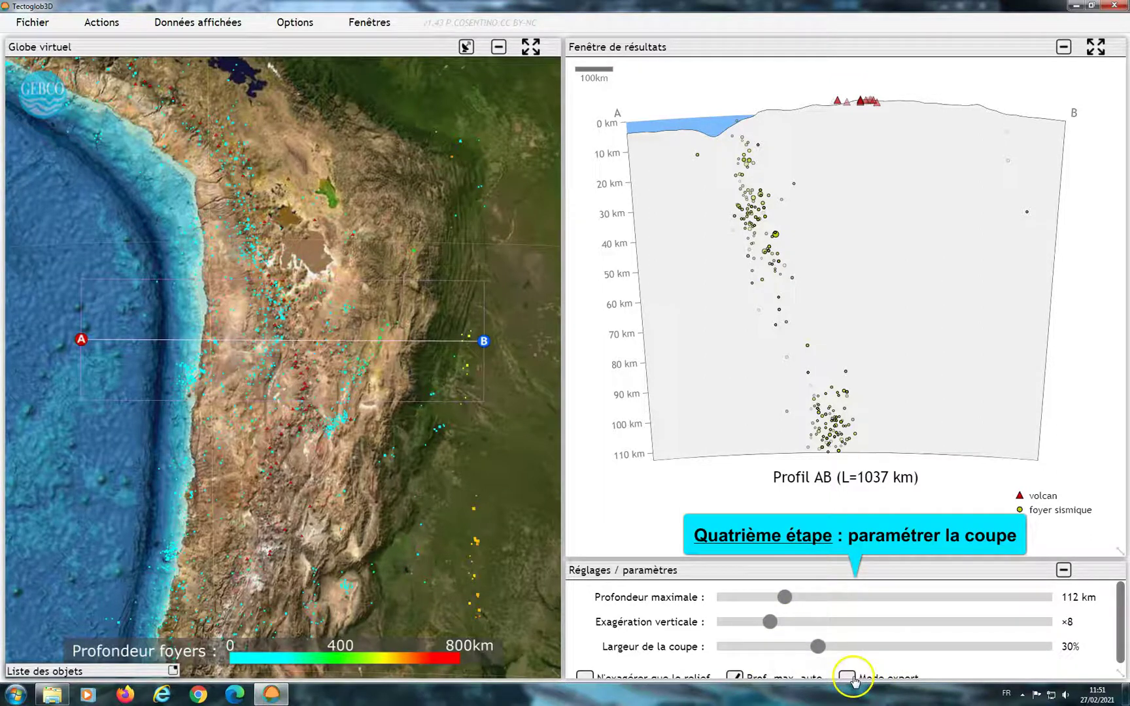
Set the 2D section's width to 21%, its vertical exaggeration to ×12.4 and its maximum depth to 381 km.
left_click_drag(818, 647, 770, 647)
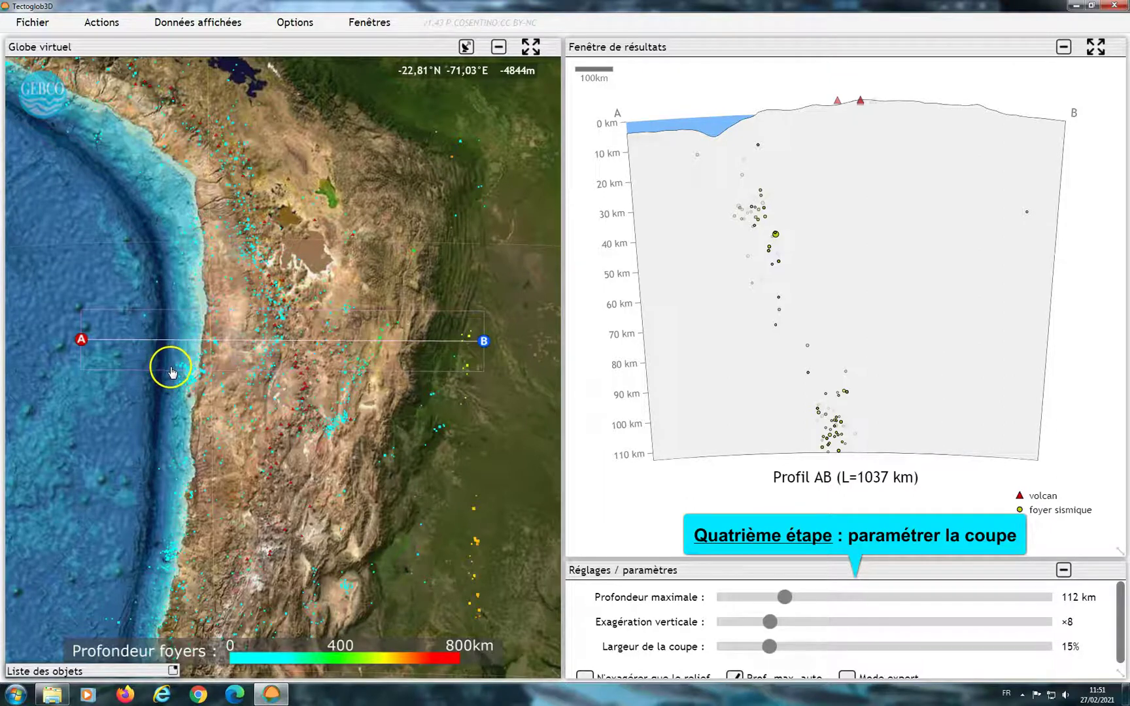
left_click_drag(770, 647, 752, 648)
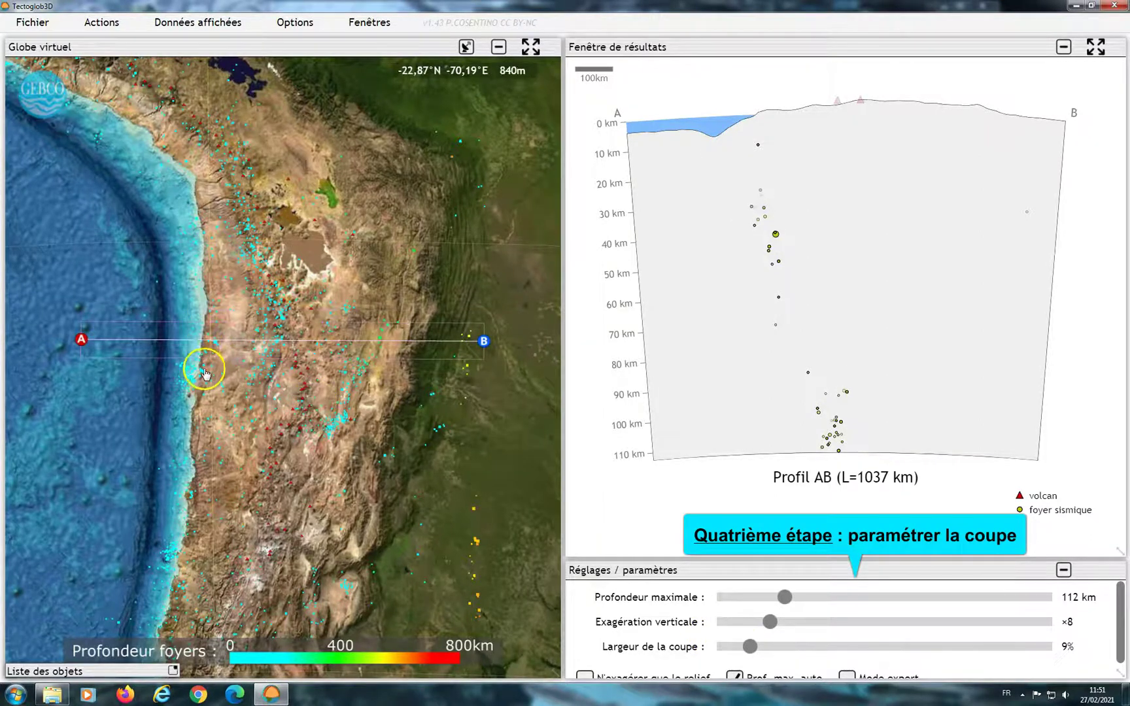
left_click_drag(751, 647, 798, 648)
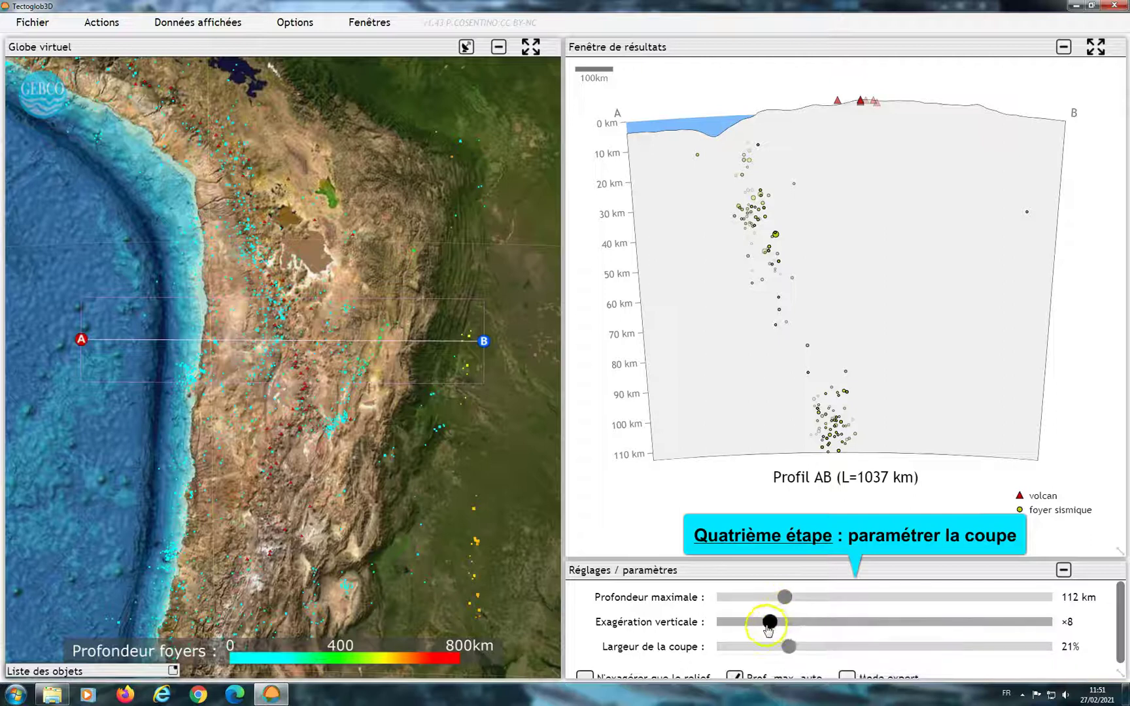
left_click_drag(770, 621, 797, 621)
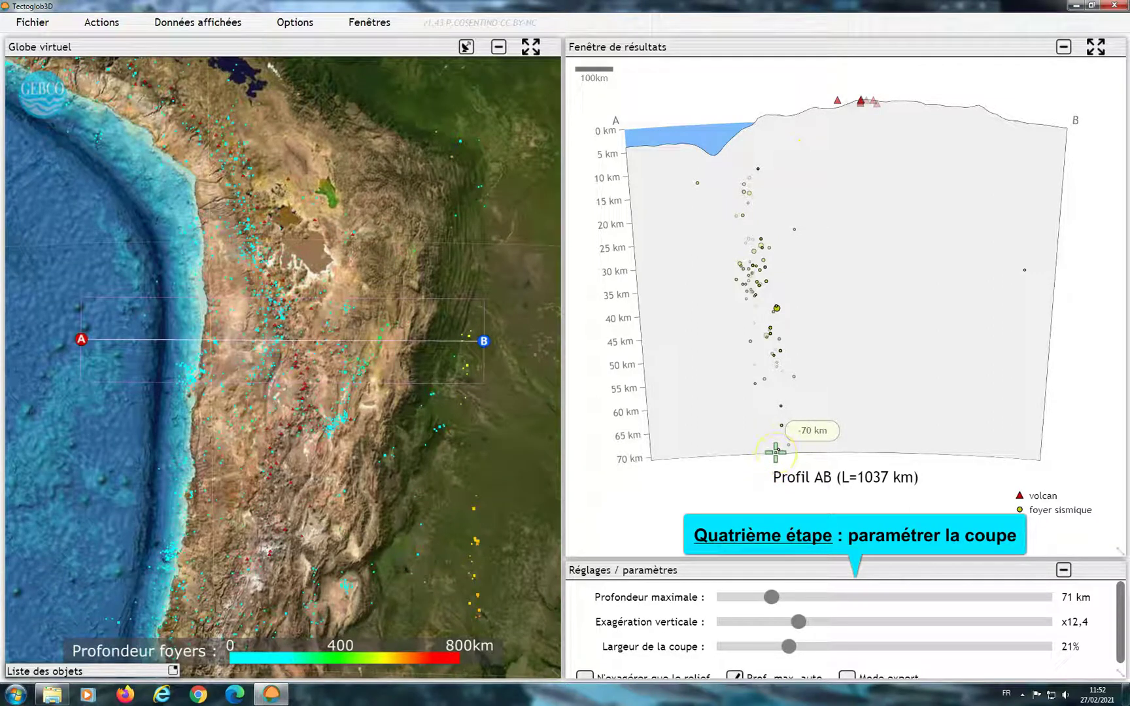
left_click_drag(771, 596, 839, 598)
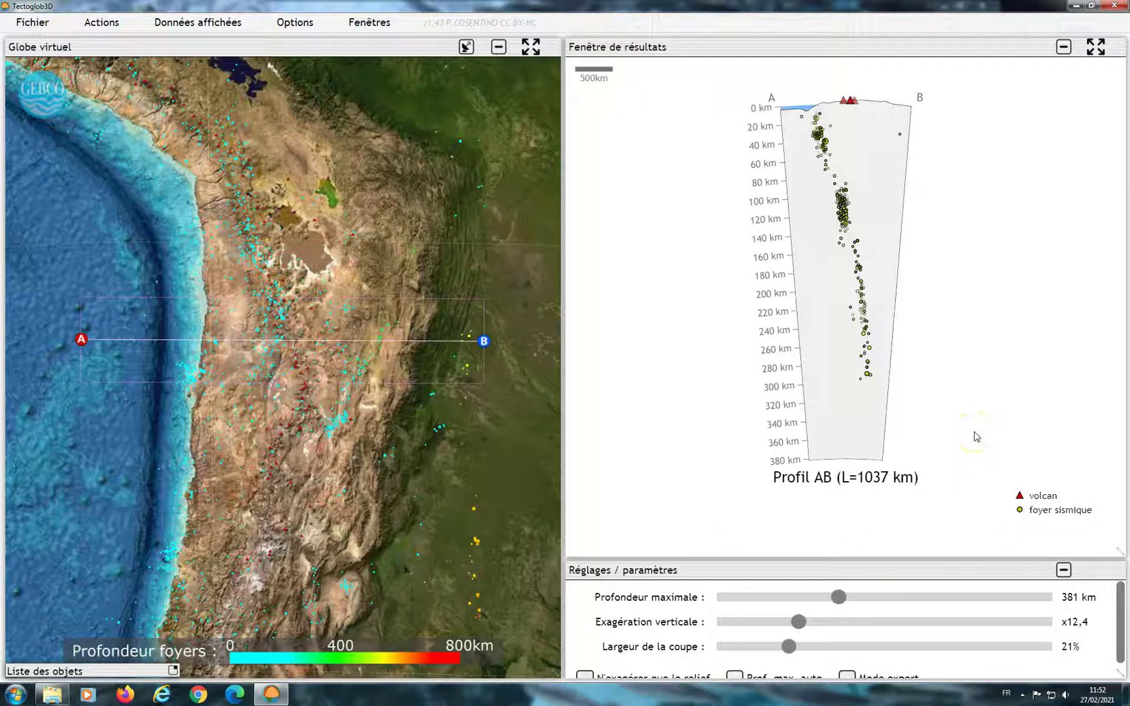
Enlarge the results window to examine the distribution of foci with depth, and restore the window's size.
left_click(1096, 48)
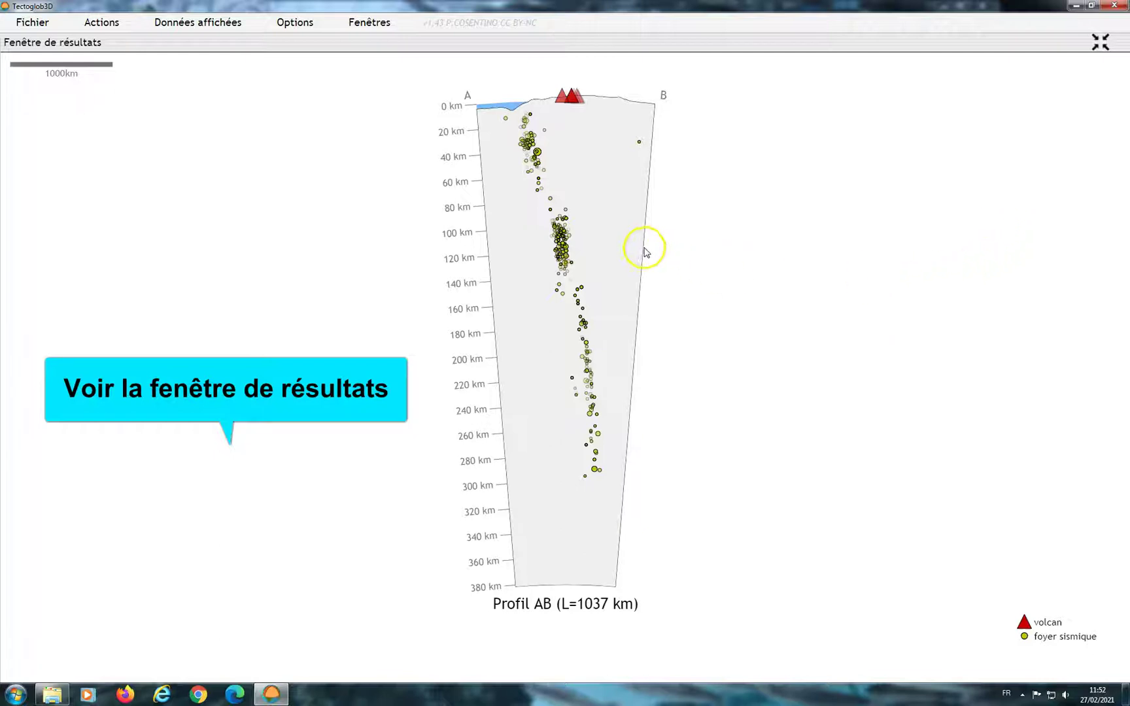
mouse_move(643, 247)
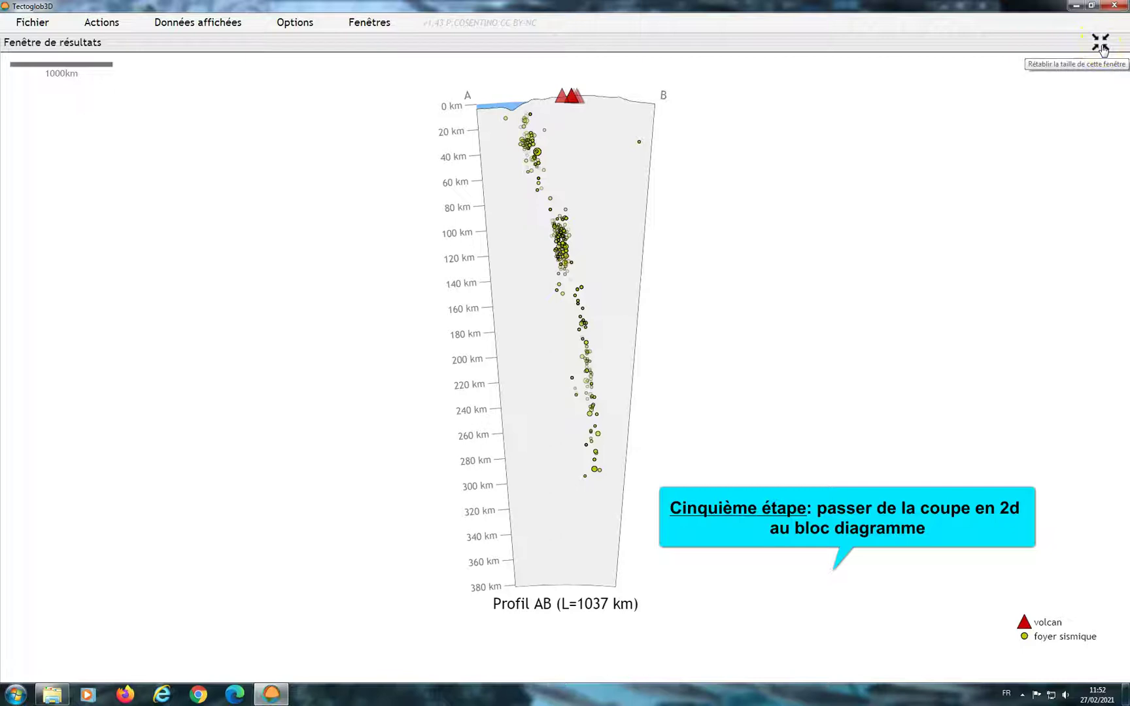
left_click(1102, 47)
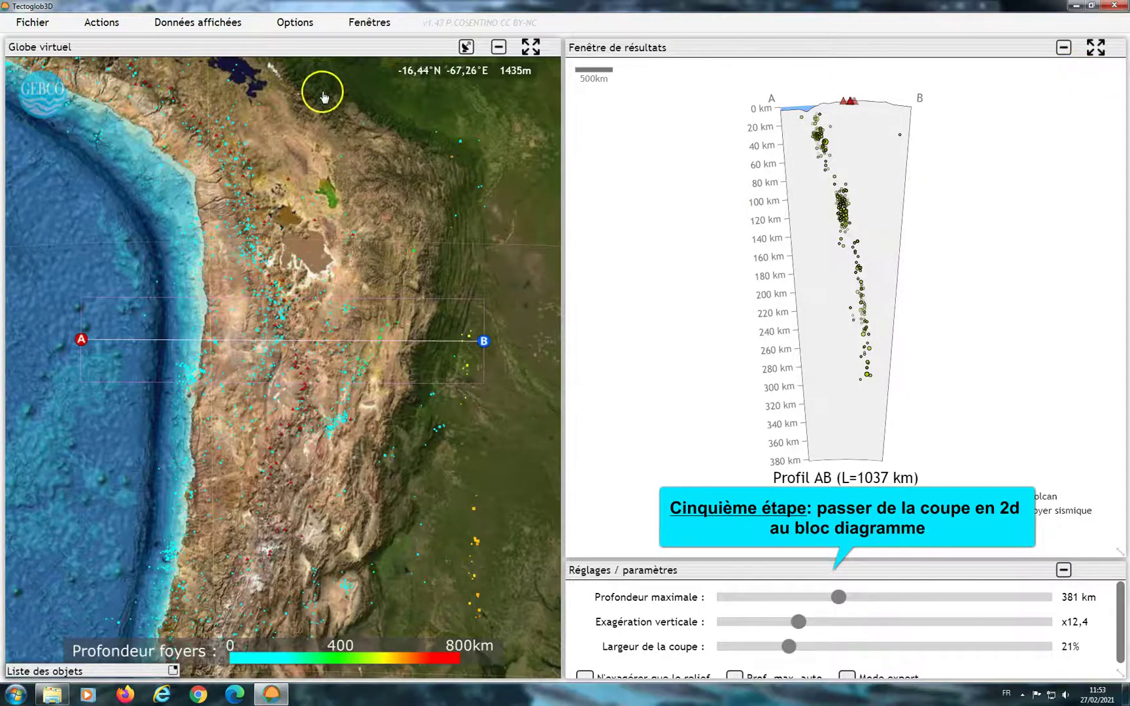
Switch the section to a 3D block diagram (Coupes en 3D) and set its vertical exaggeration to ×20.1.
left_click(293, 26)
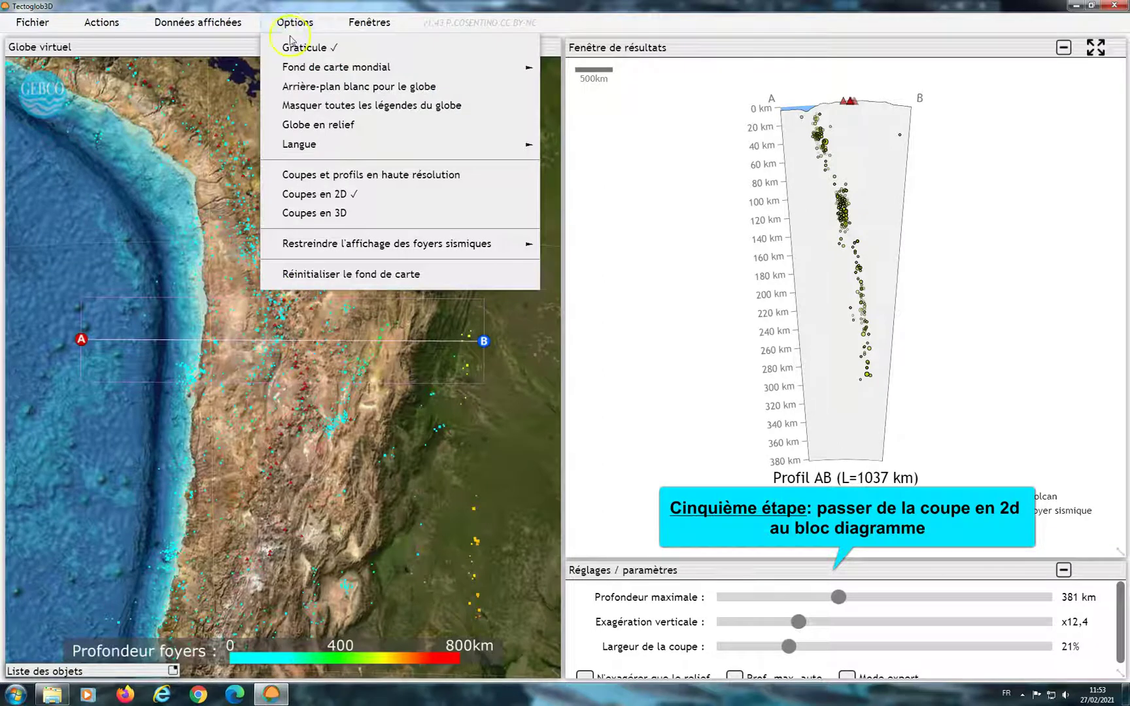
left_click(302, 215)
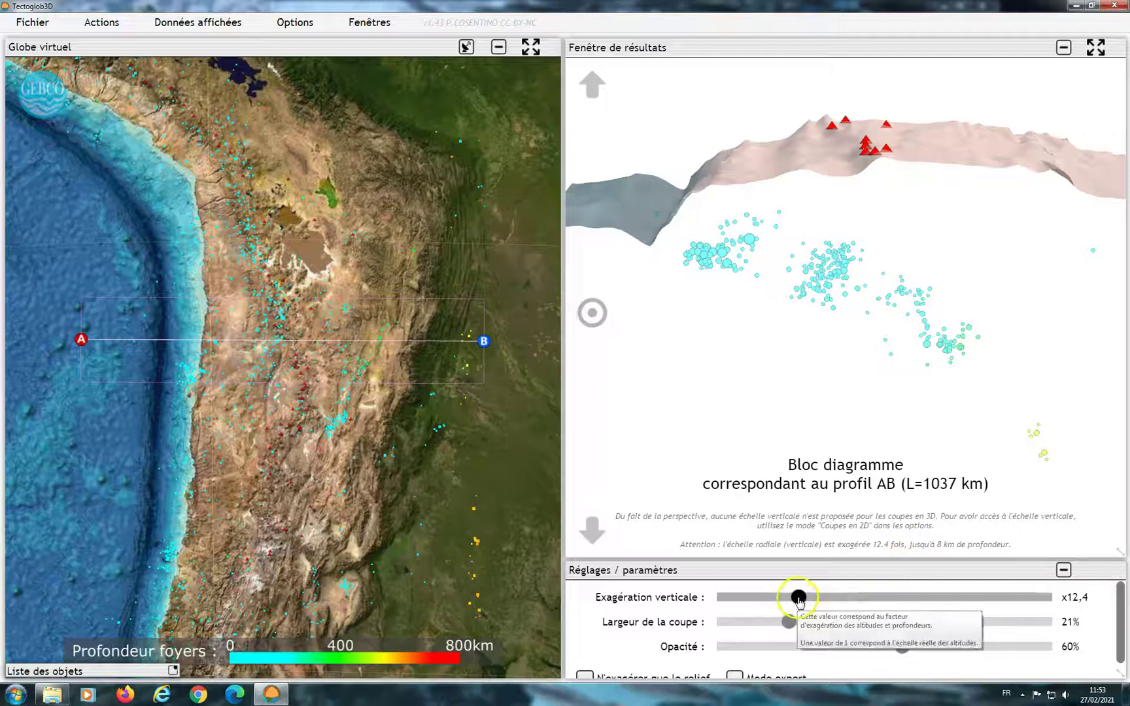
left_click_drag(798, 597, 850, 597)
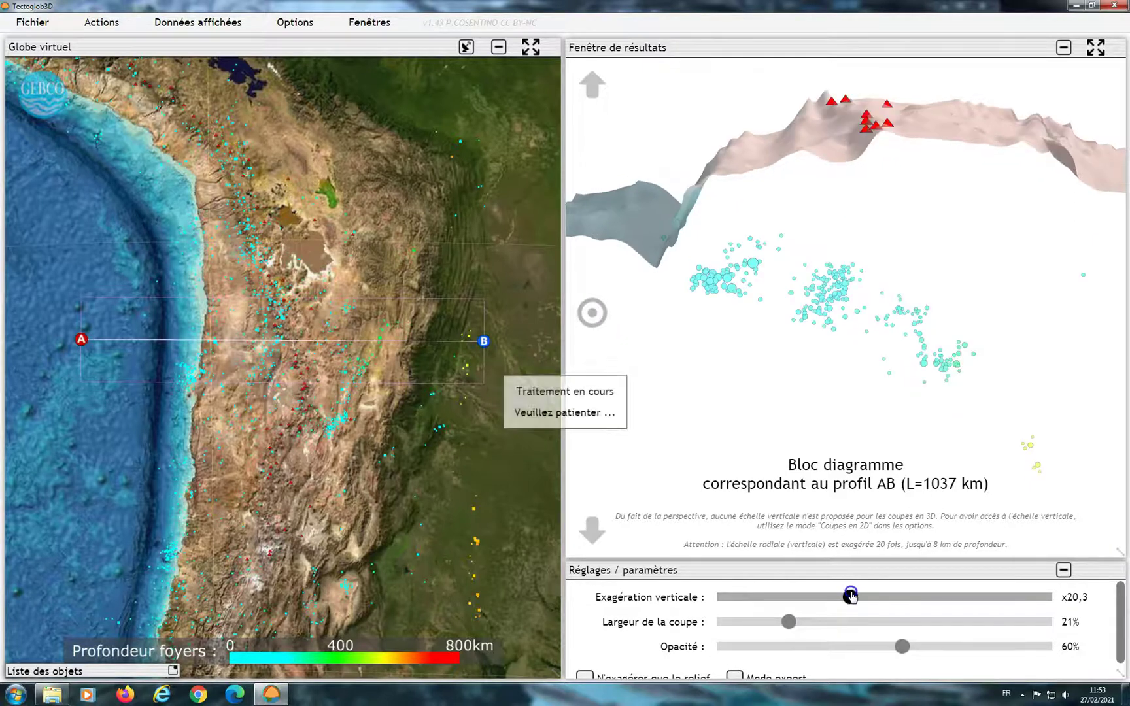
left_click(790, 622)
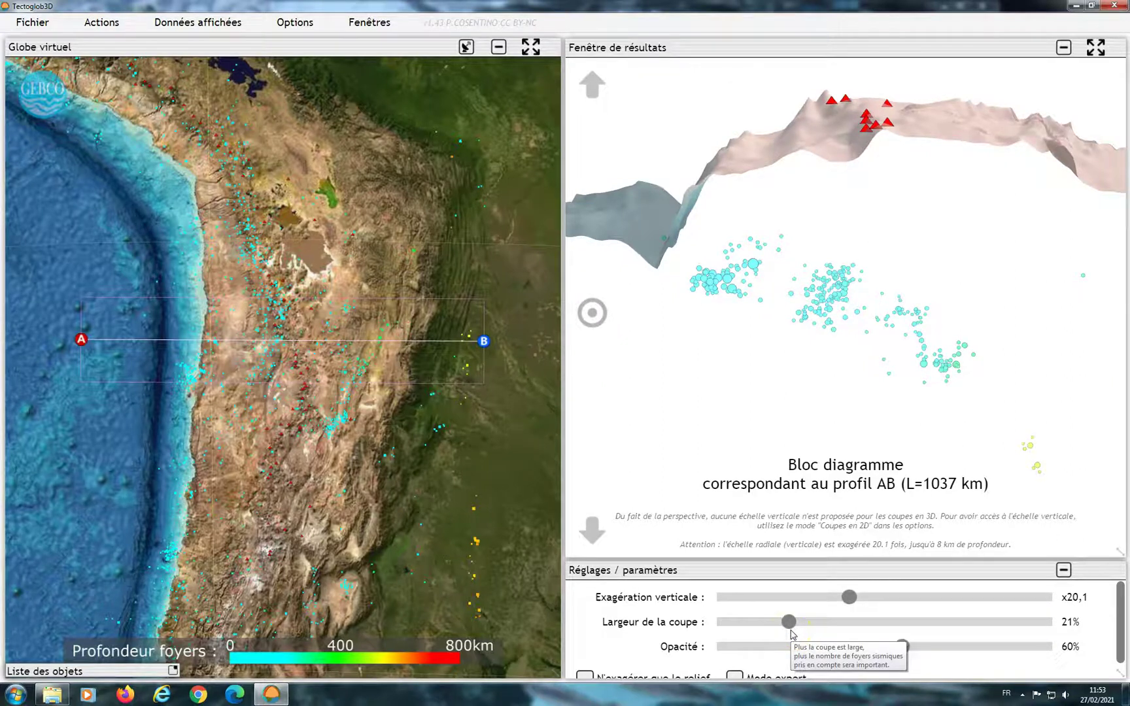
left_click(849, 597)
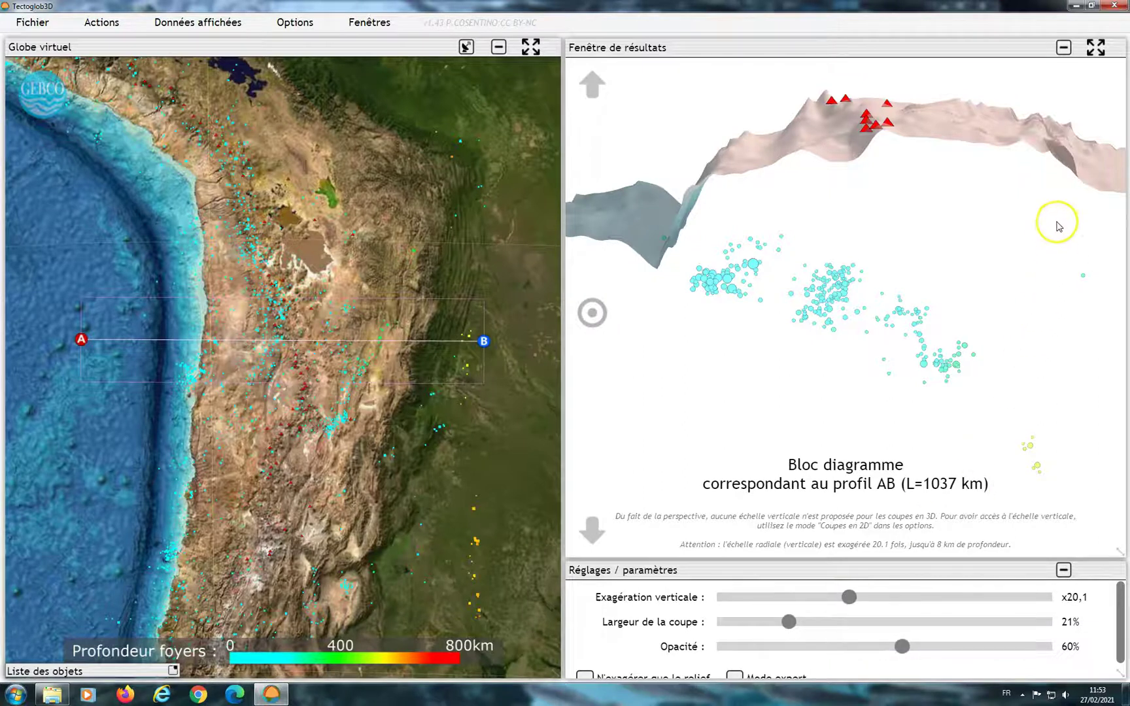
Enlarge the results window, shift the block diagram downward and rotate it to view the foci beneath the relief.
left_click(1096, 48)
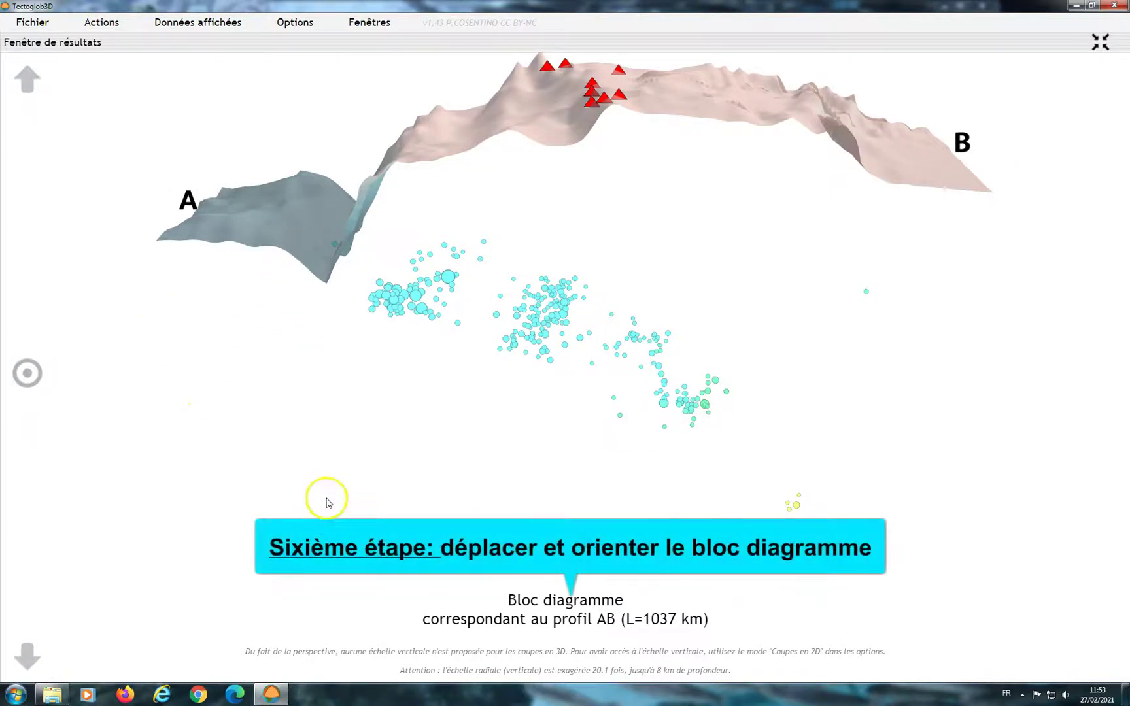
left_click(32, 378)
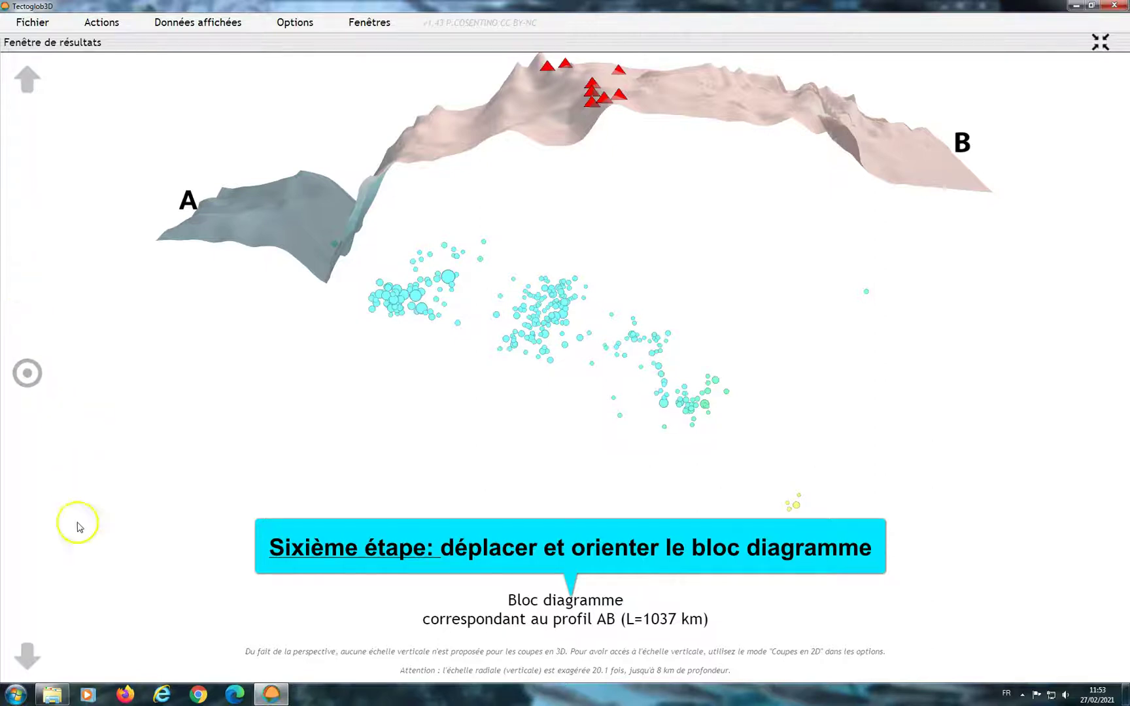
left_click(27, 654)
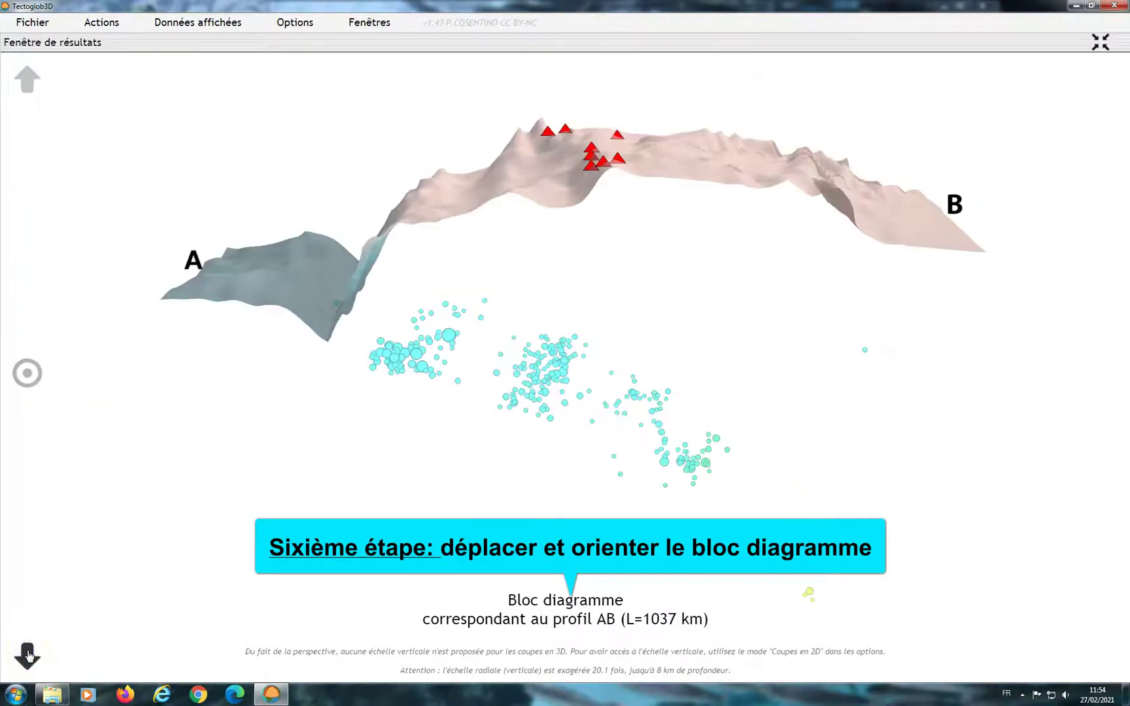
left_click(28, 654)
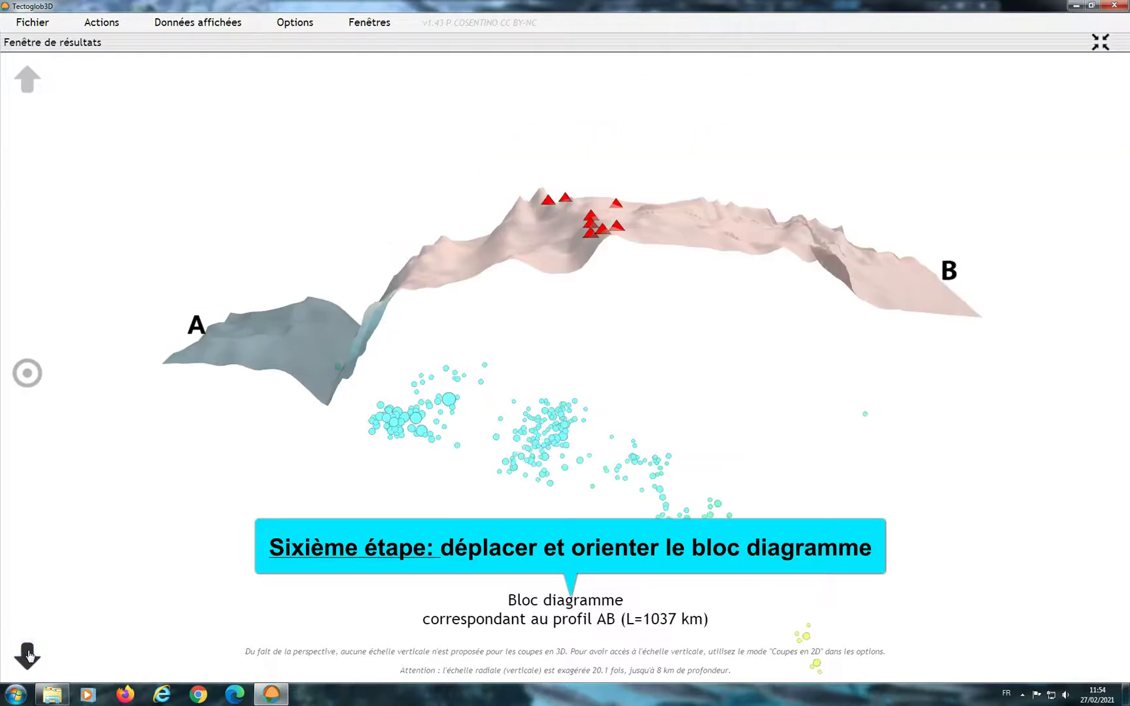
left_click_drag(308, 394, 429, 360)
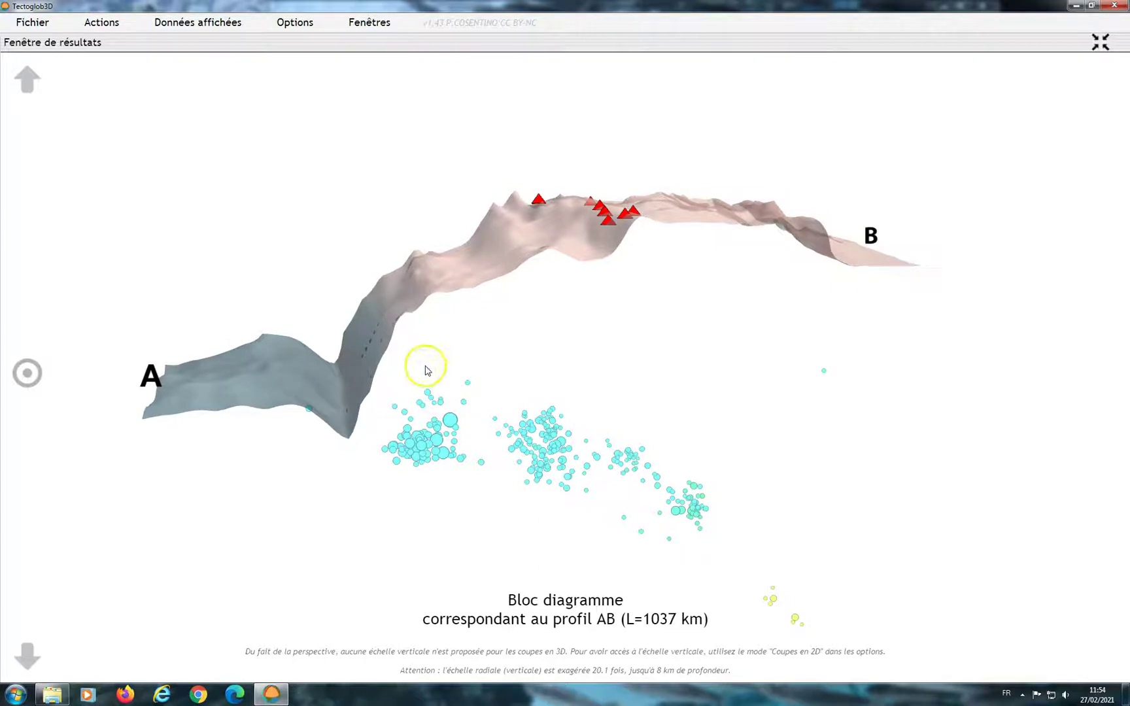
left_click_drag(368, 357, 317, 380)
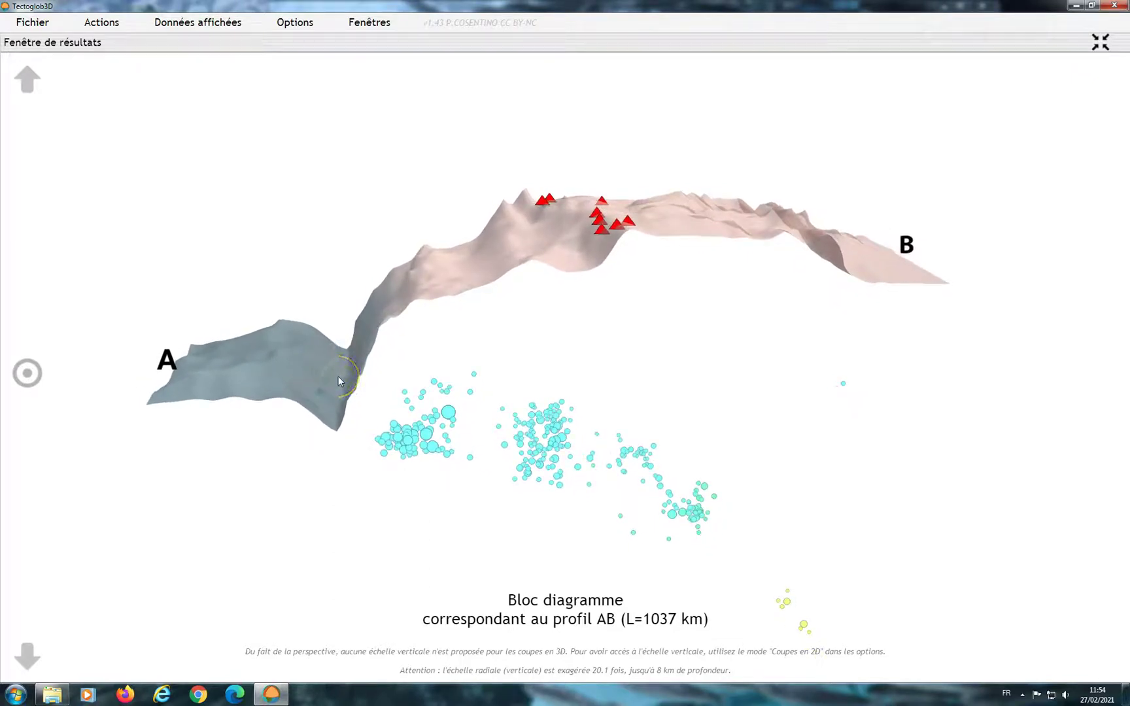
Restore the results window's size and export its contents as a JPG image.
left_click(1100, 41)
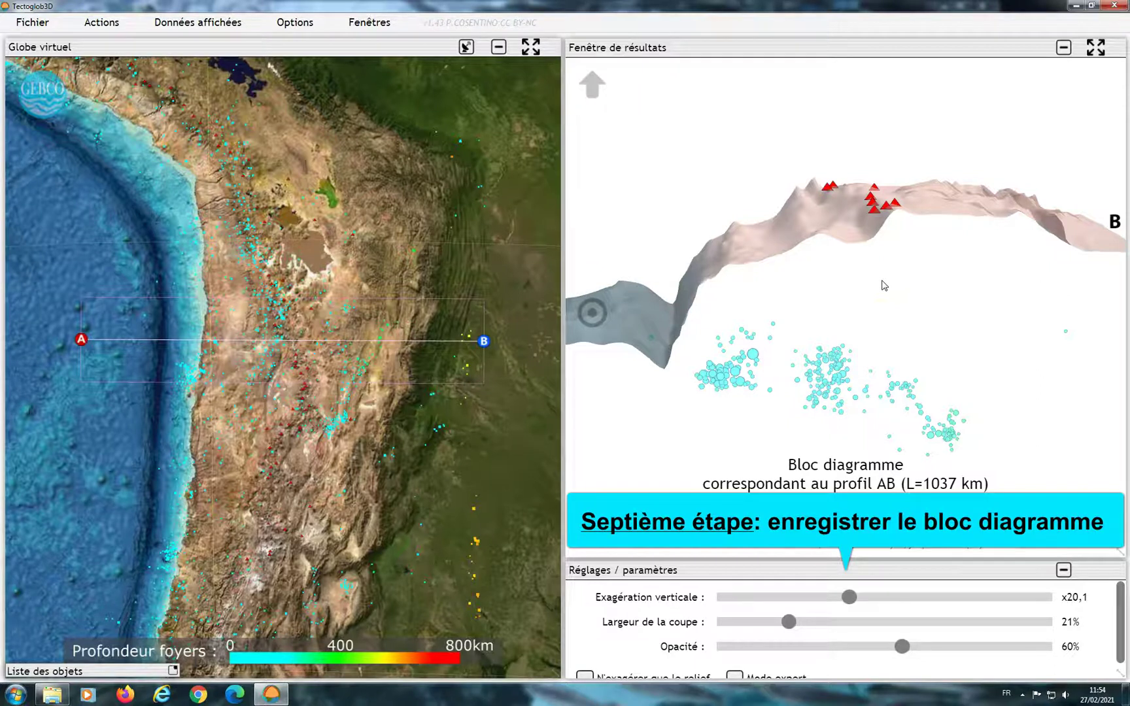
left_click(25, 25)
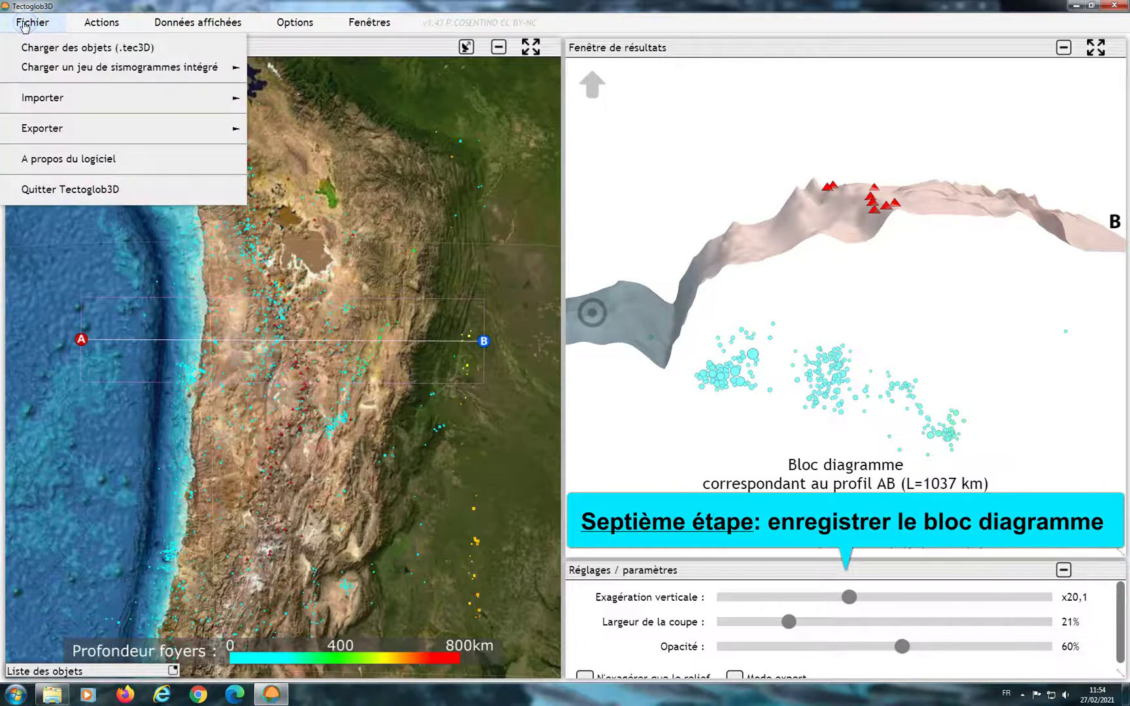
left_click(51, 130)
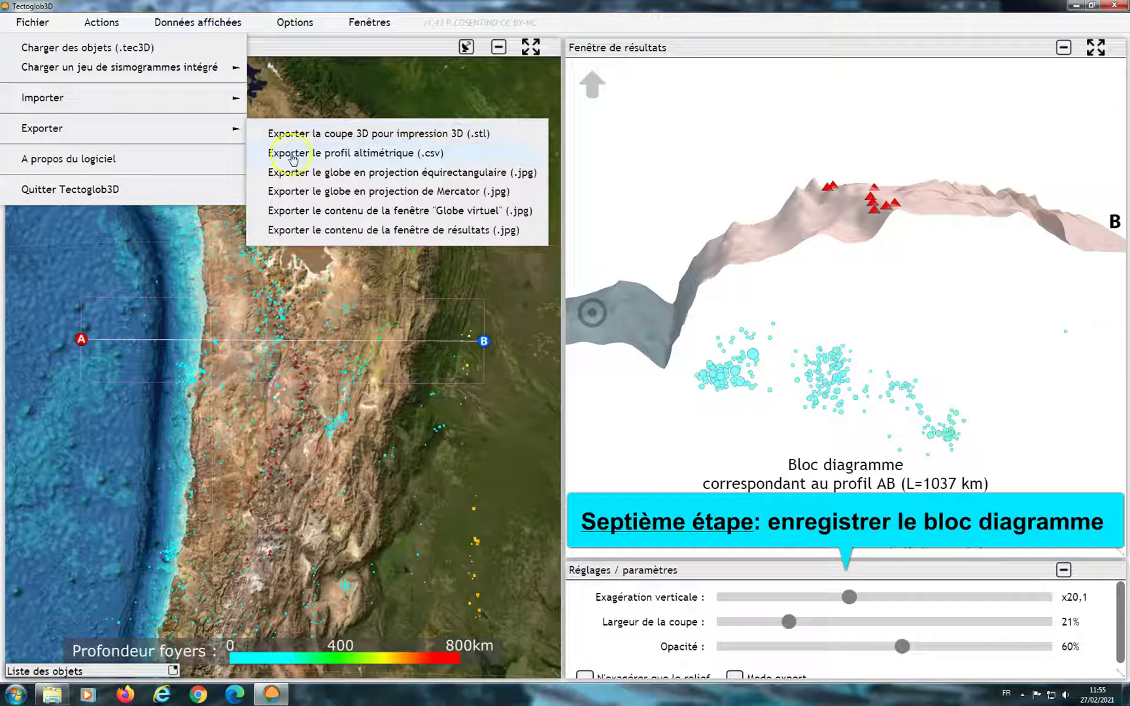
left_click(306, 233)
left_click(305, 230)
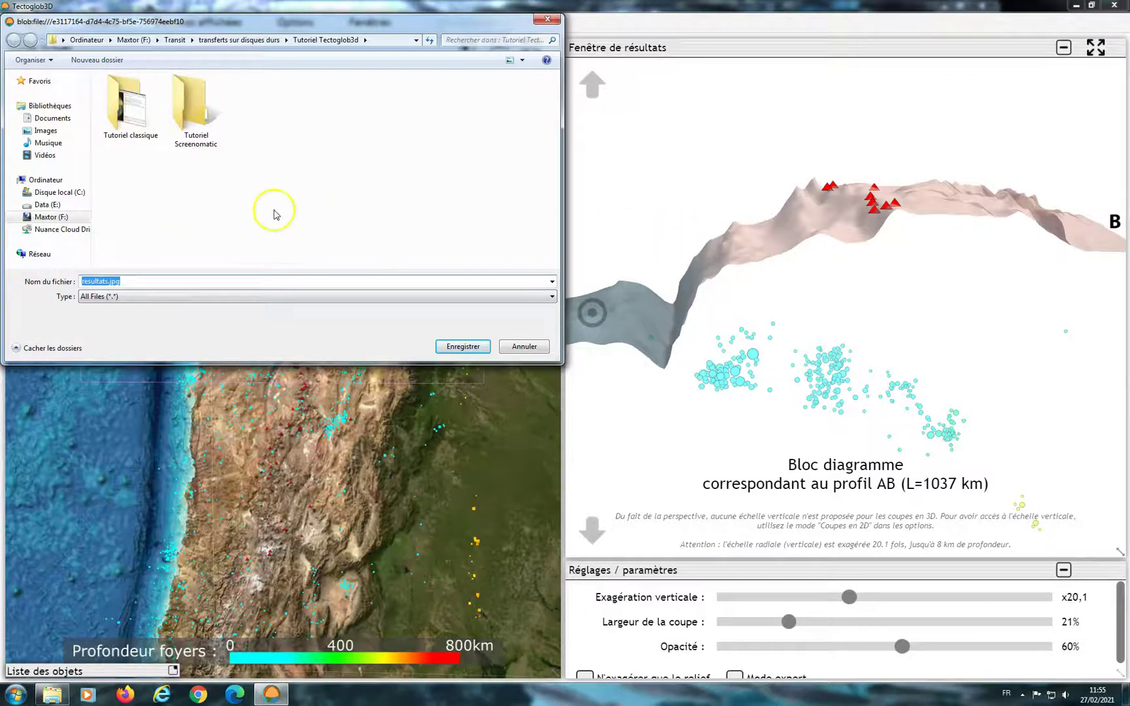
Save the exported image as "Coupe à travers la fosse du Chili" in the Tutoriel Tectoglob3d folder.
left_click_drag(149, 281, 68, 271)
key("BackSpace")
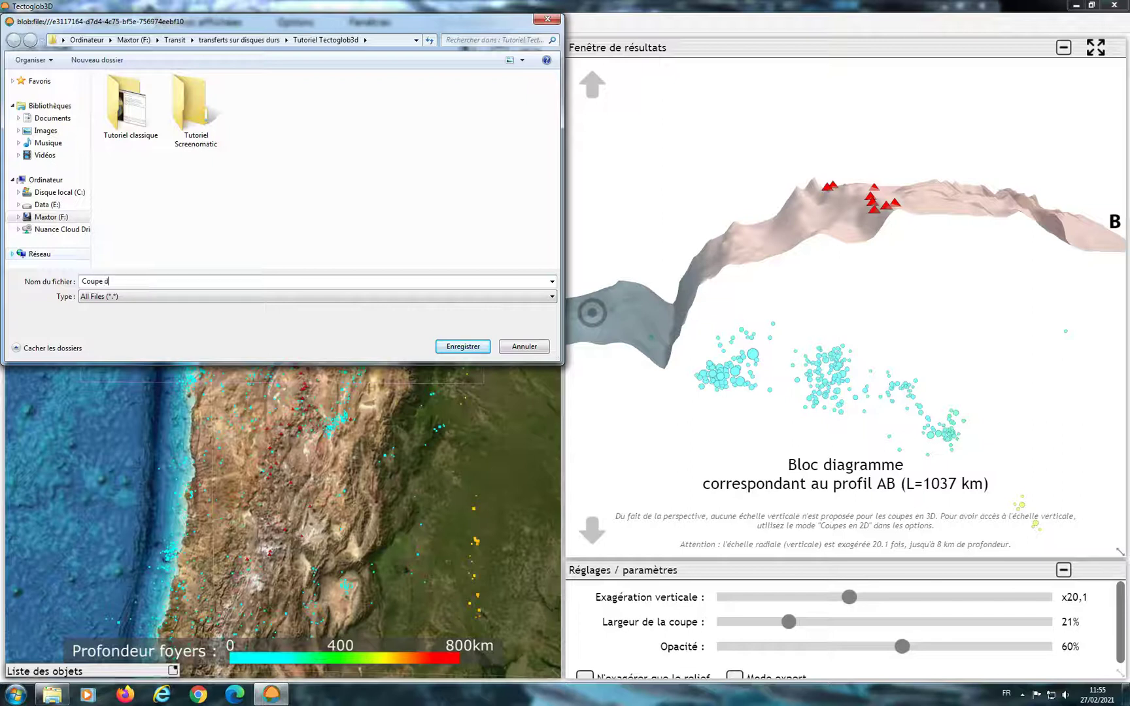
type("Coupe d")
key("BackSpace")
type("à travers la fosse du Chili")
left_click(460, 345)
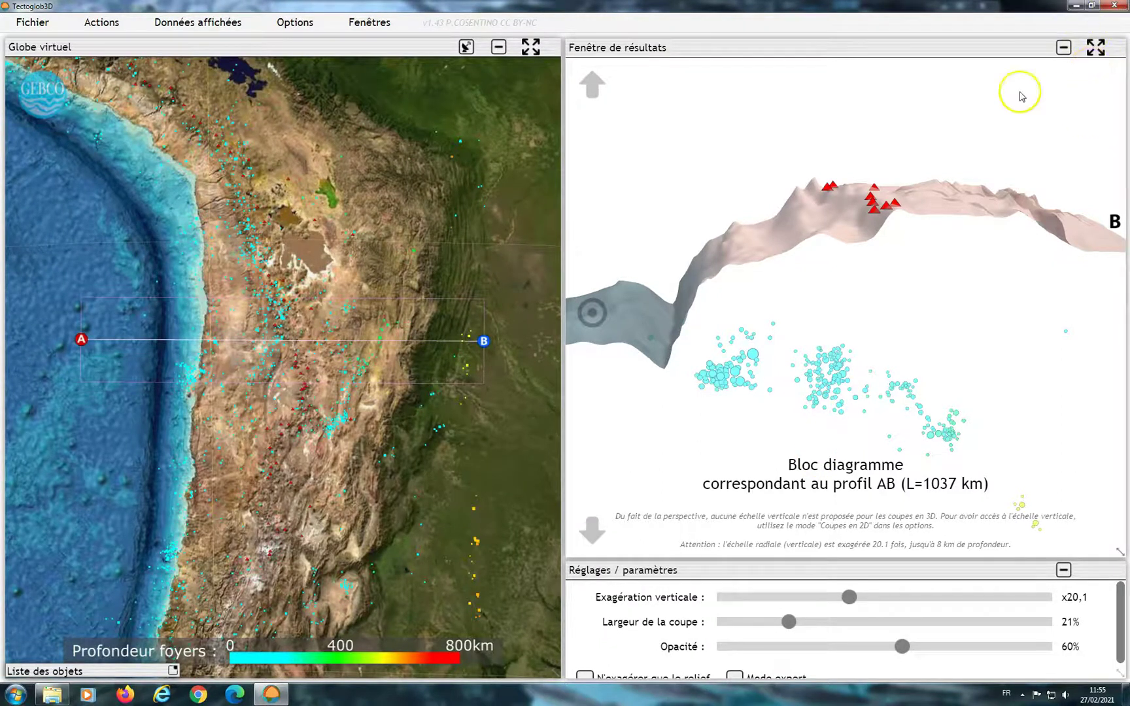
Switch to the file explorer and select the saved "Coupe à travers la fosse du Chili" in F:\Transit\transferts sur disques durs\Tutoriel Tectoglob3d.
left_click(52, 696)
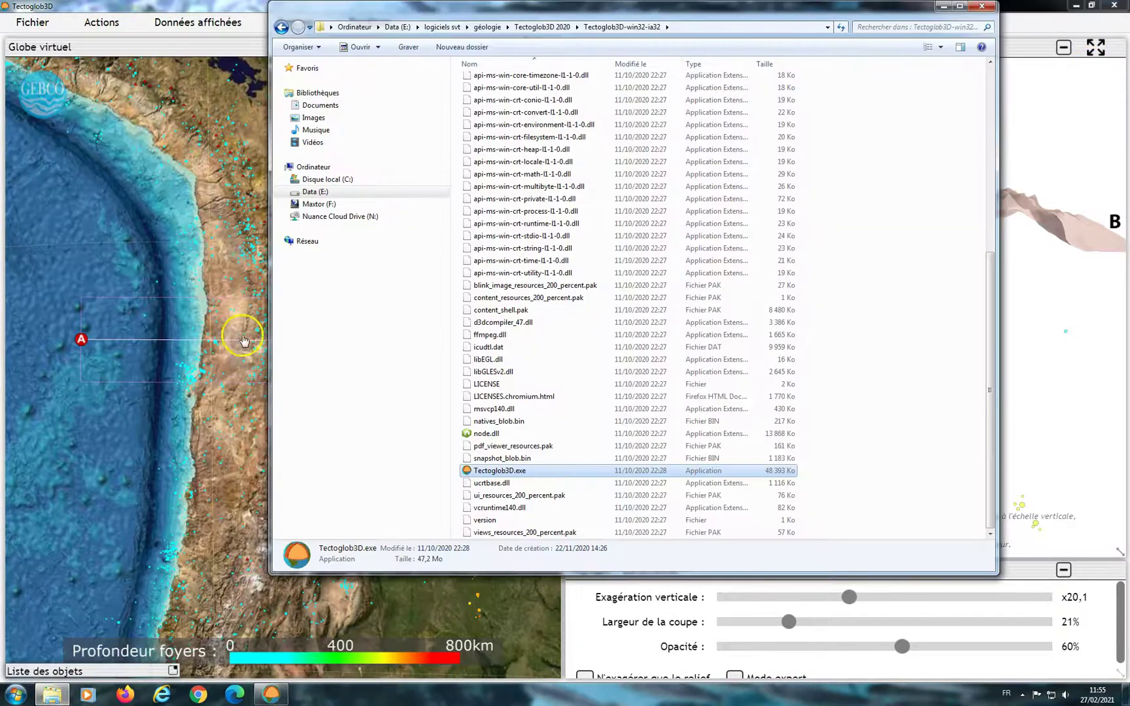
left_click(318, 204)
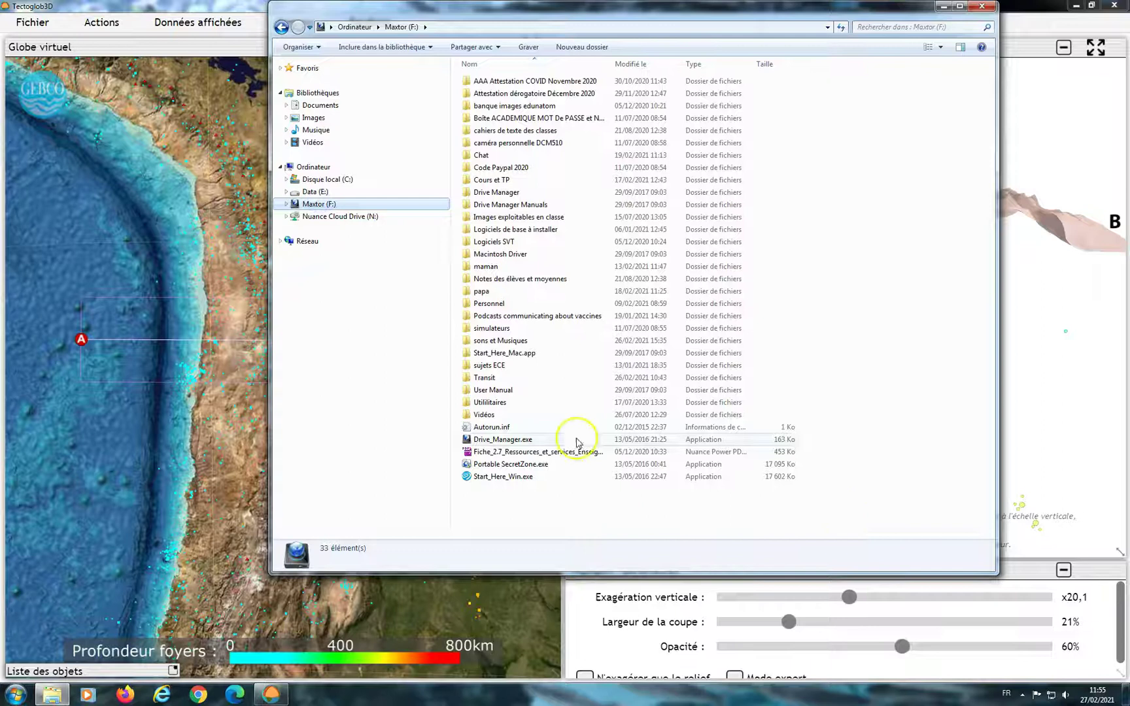
double_click(479, 378)
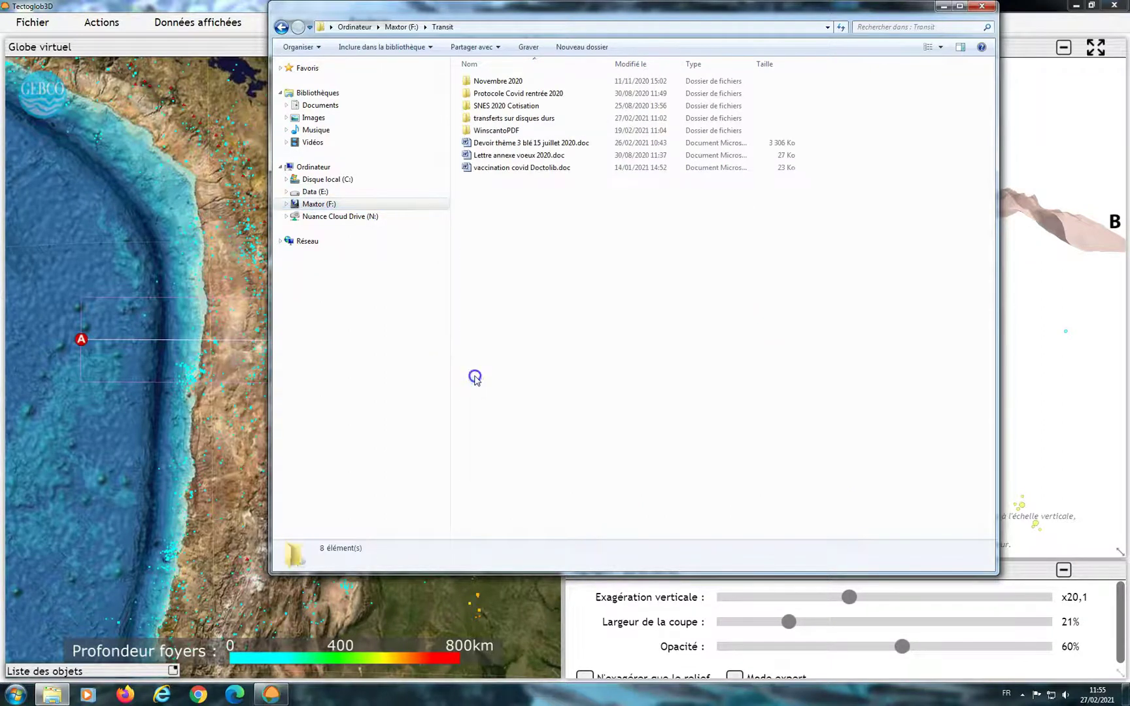
double_click(505, 118)
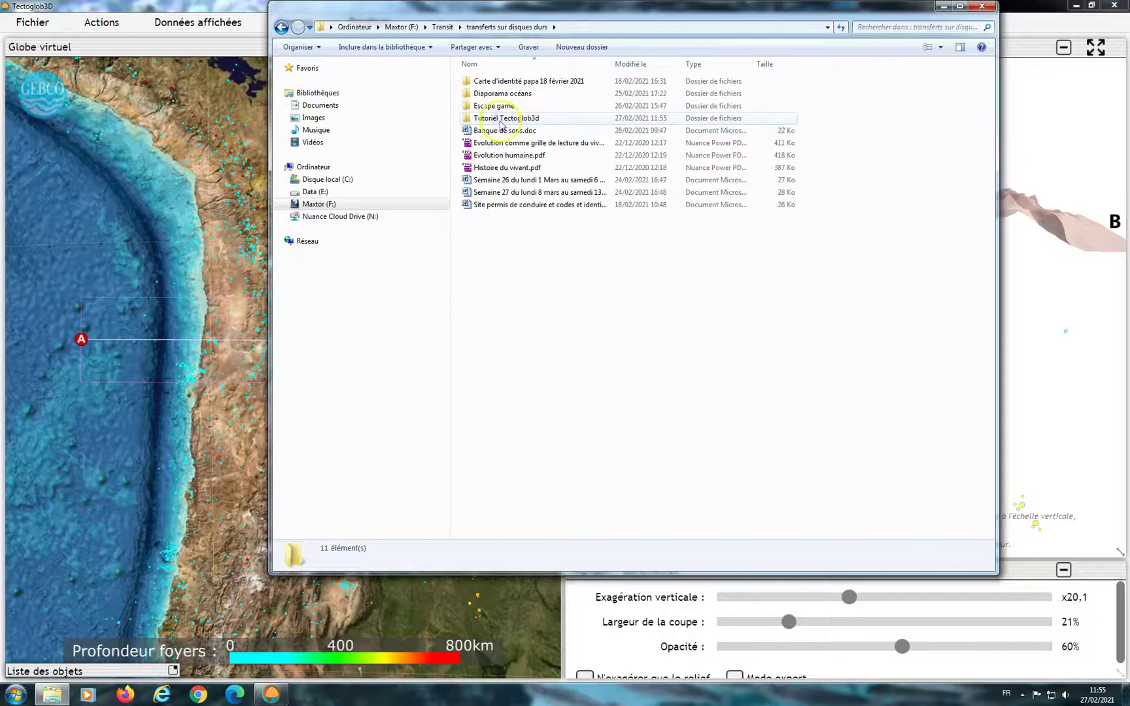
double_click(505, 119)
left_click(626, 111)
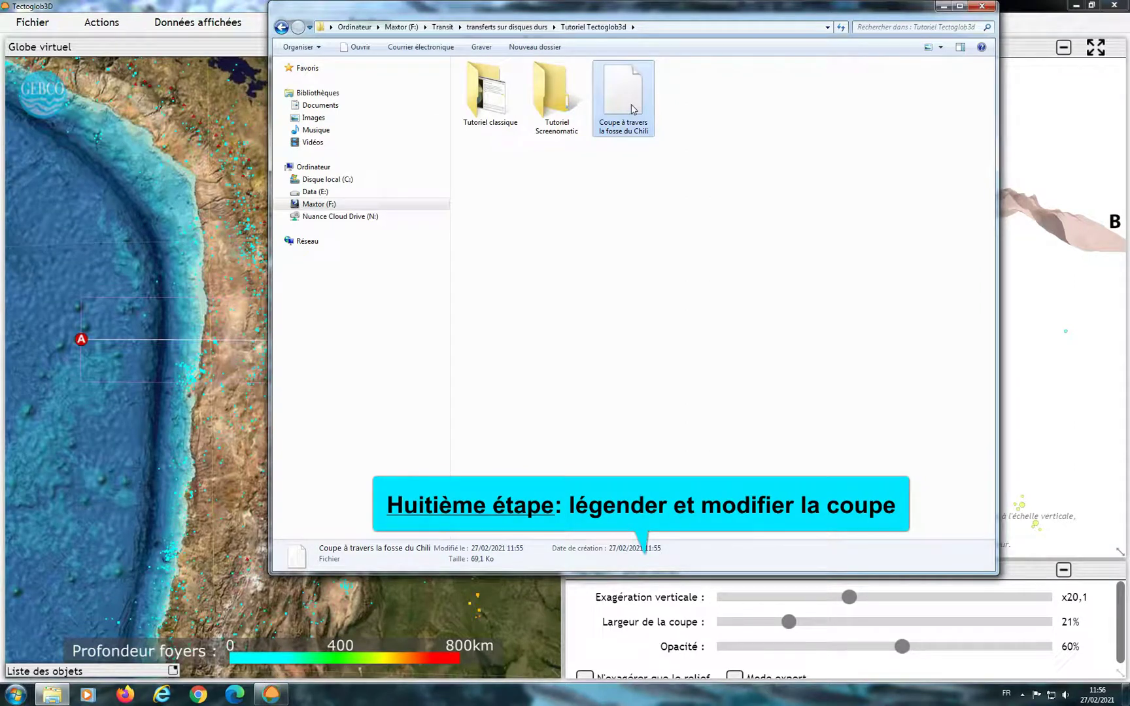
Open the "Coupe à travers la fosse du Chili" file with Paint and accept the security prompts.
right_click(632, 109)
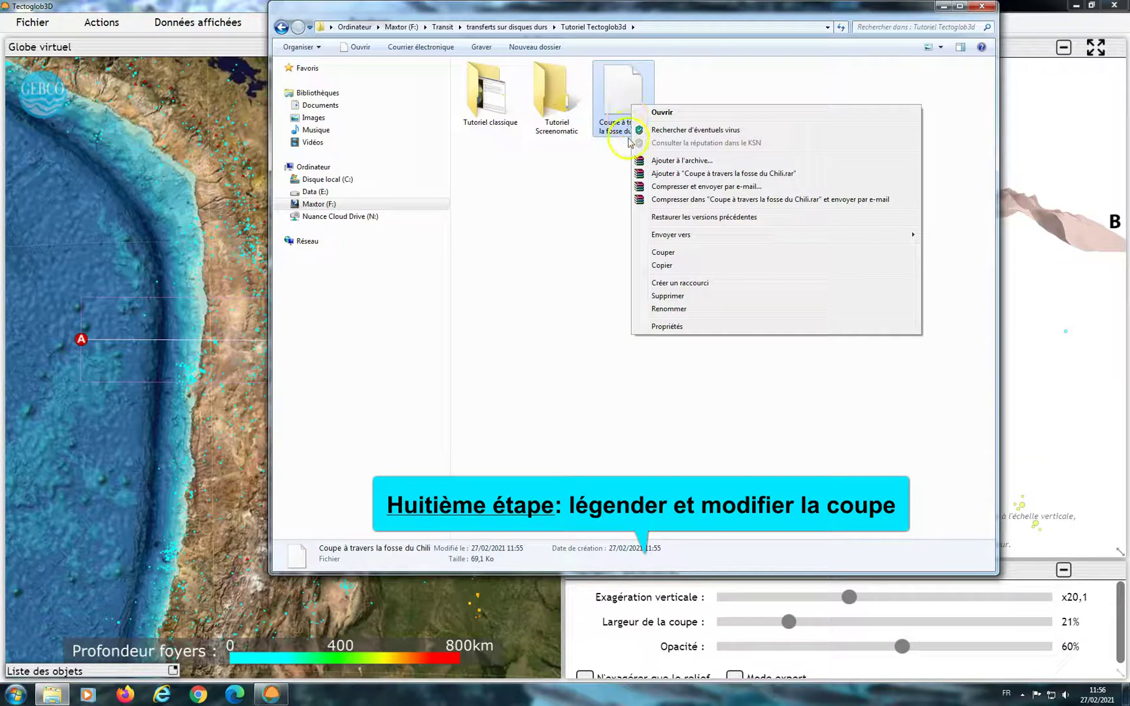
left_click(660, 113)
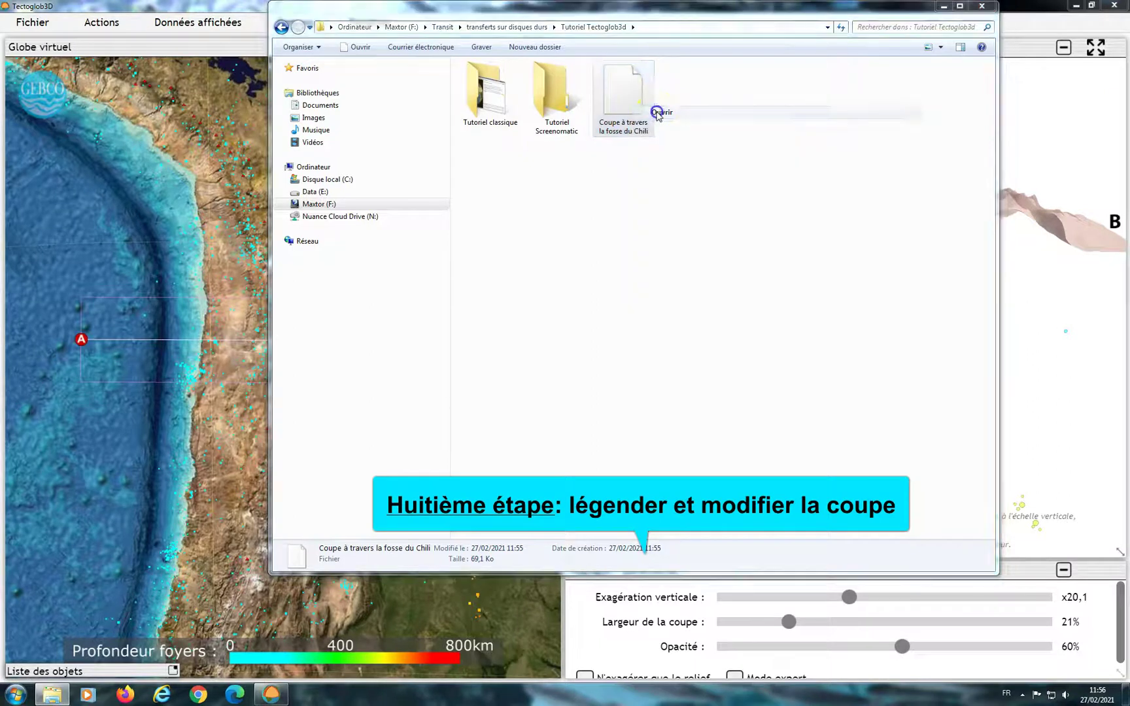
left_click(597, 352)
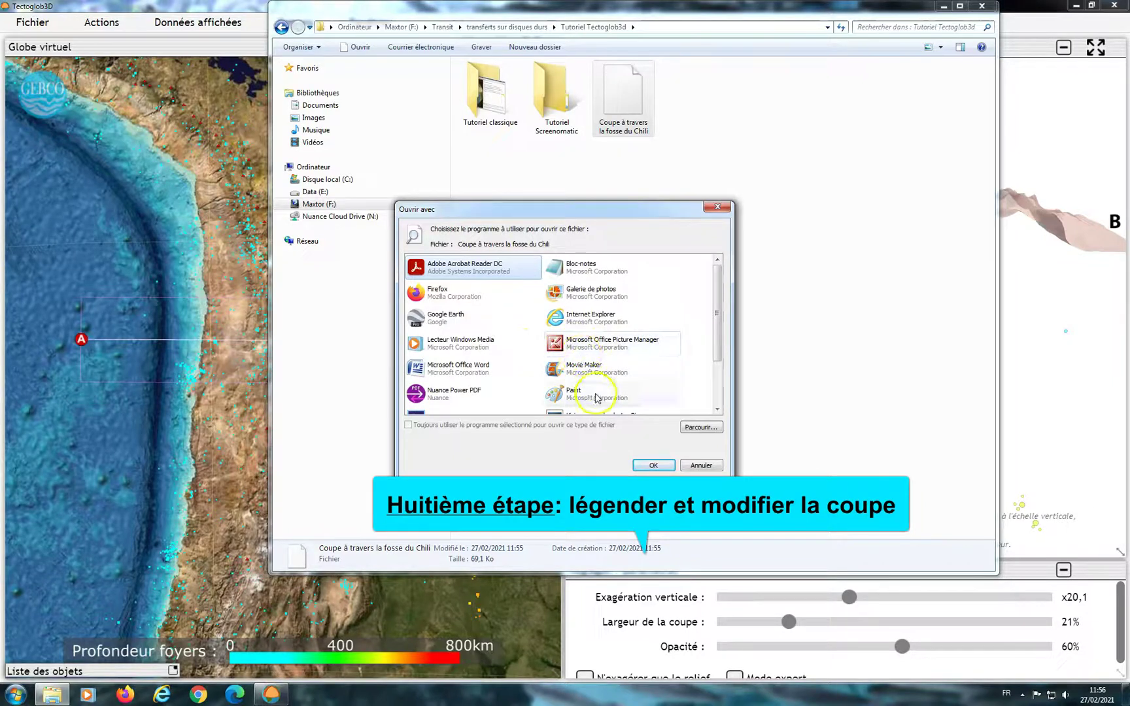
left_click(585, 395)
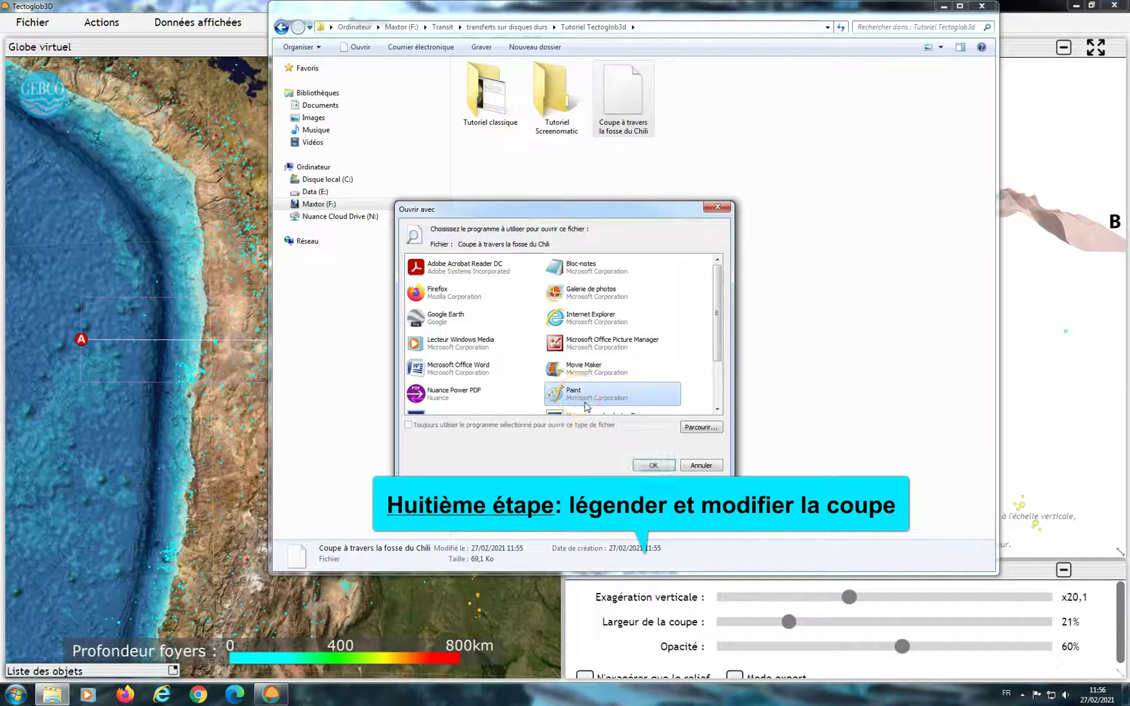
left_click(654, 466)
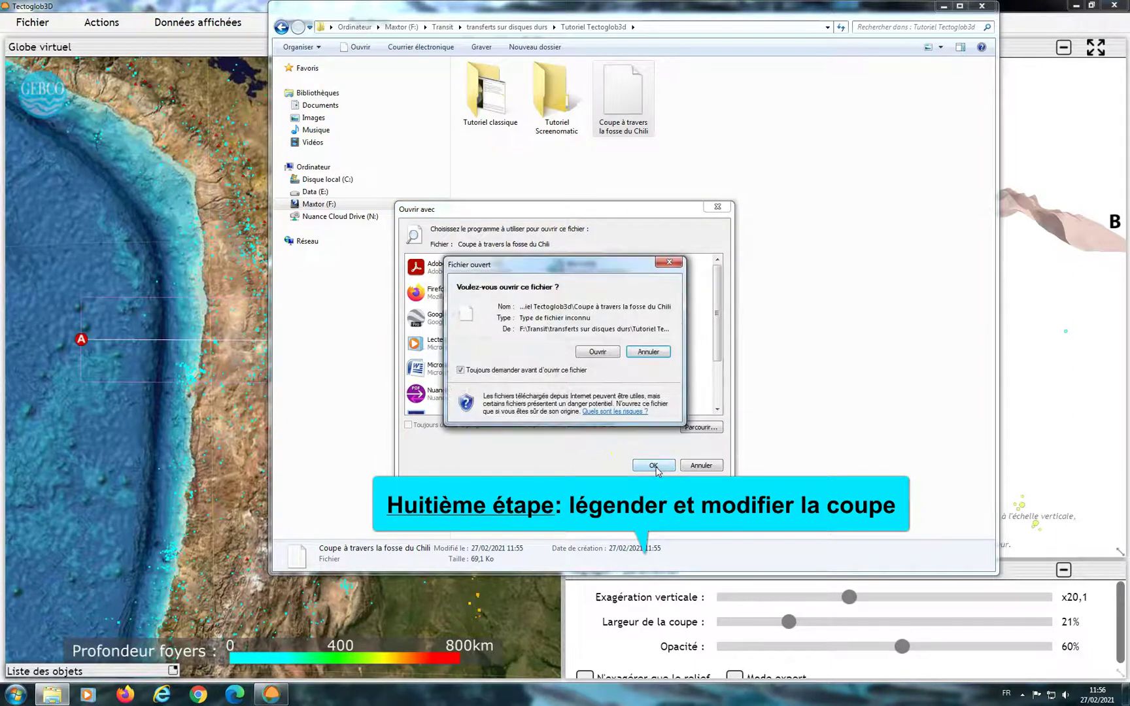
left_click(598, 353)
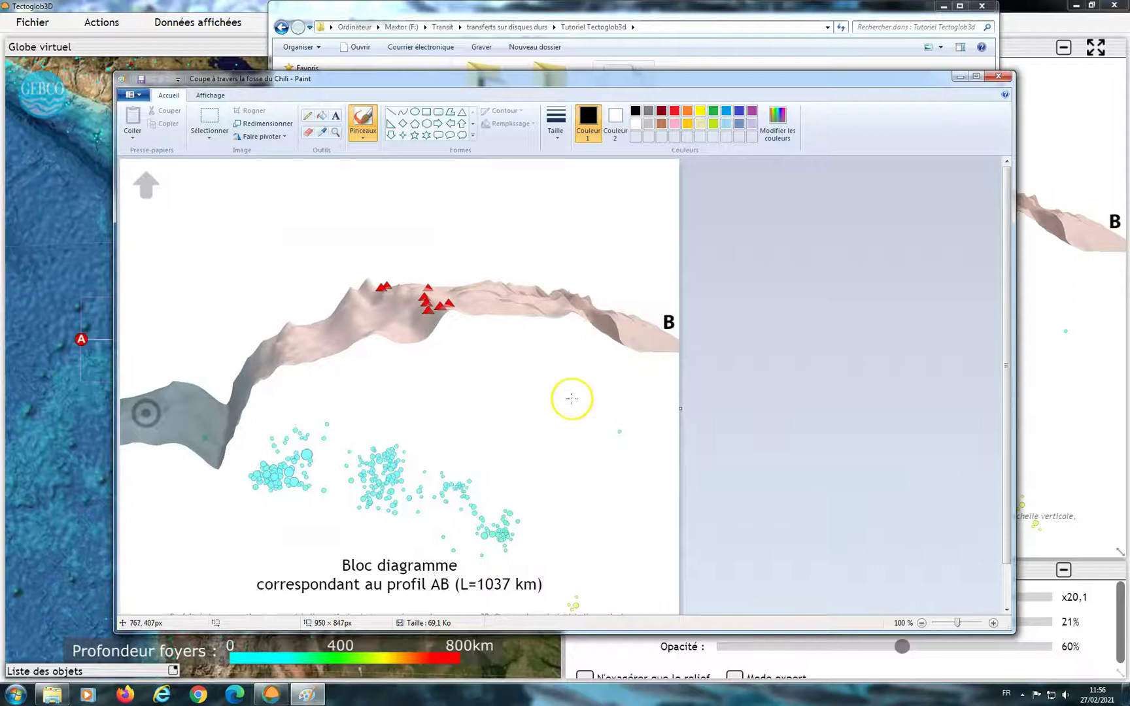
Erase the letters "corre" at the start of the block diagram caption's second line with the Eraser.
left_click(307, 133)
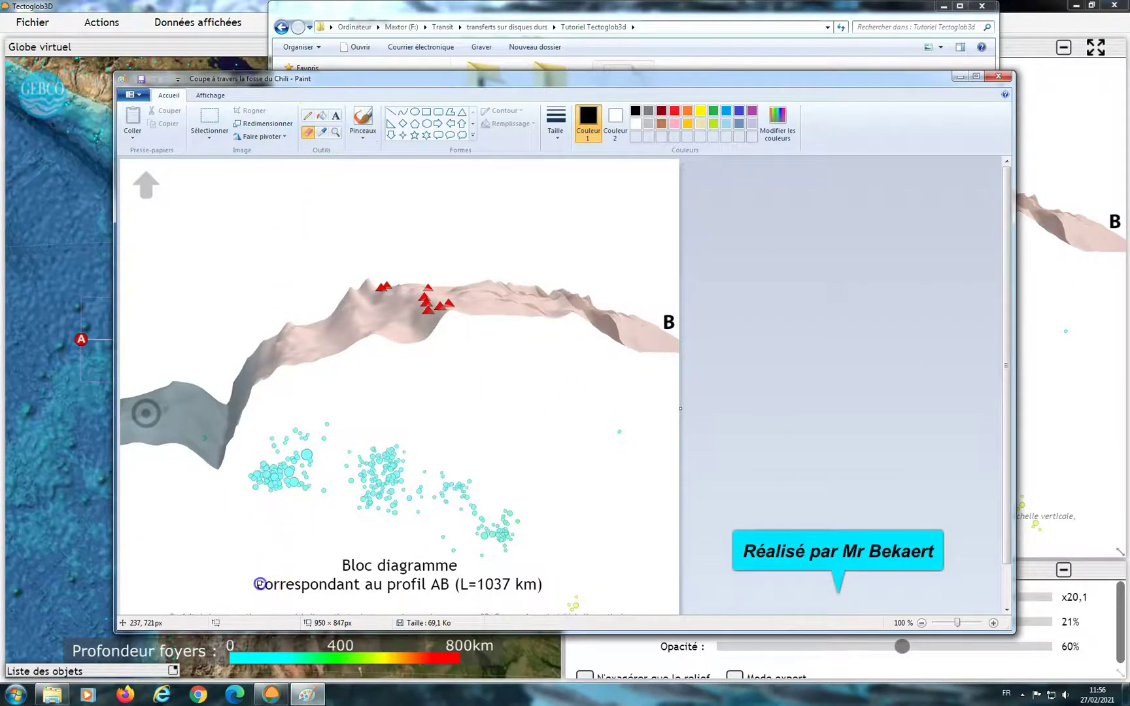
mouse_move(276, 580)
left_mouse_down()
mouse_move(261, 587)
mouse_move(292, 592)
left_mouse_up()
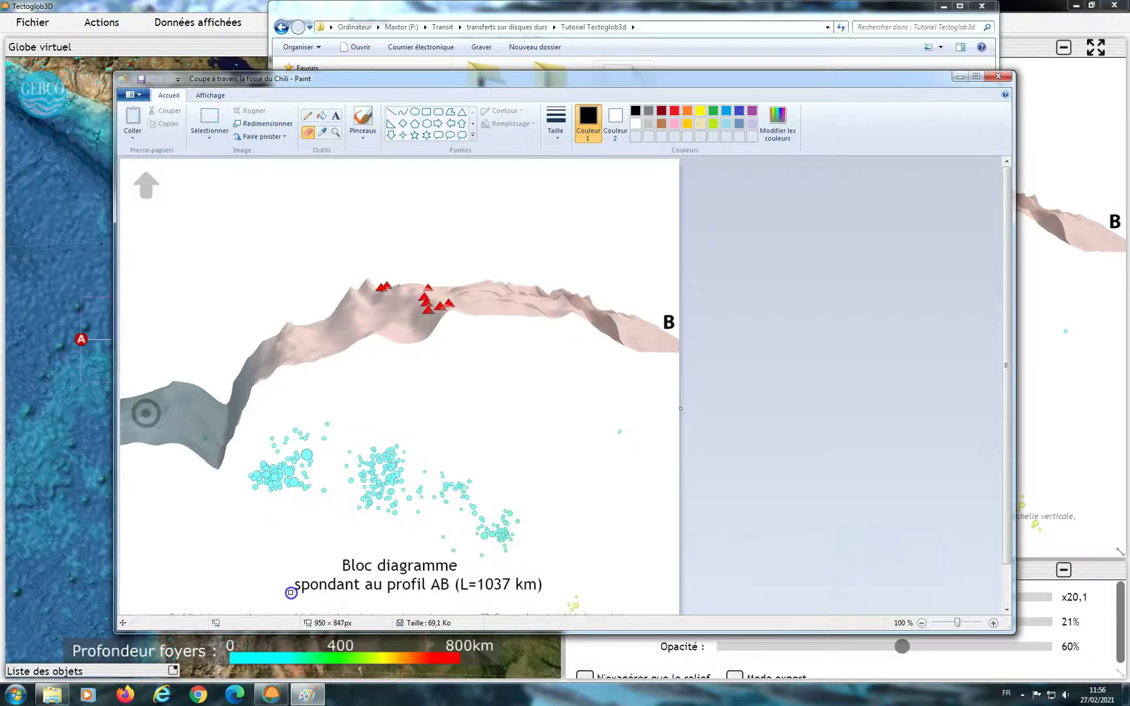
Add the text "Est" at size 20 in a box about 201 × 98 px beside the grey up arrow on the image.
left_click(334, 116)
mouse_move(177, 175)
left_mouse_down()
mouse_move(177, 202)
mouse_move(266, 235)
mouse_move(294, 232)
left_mouse_up()
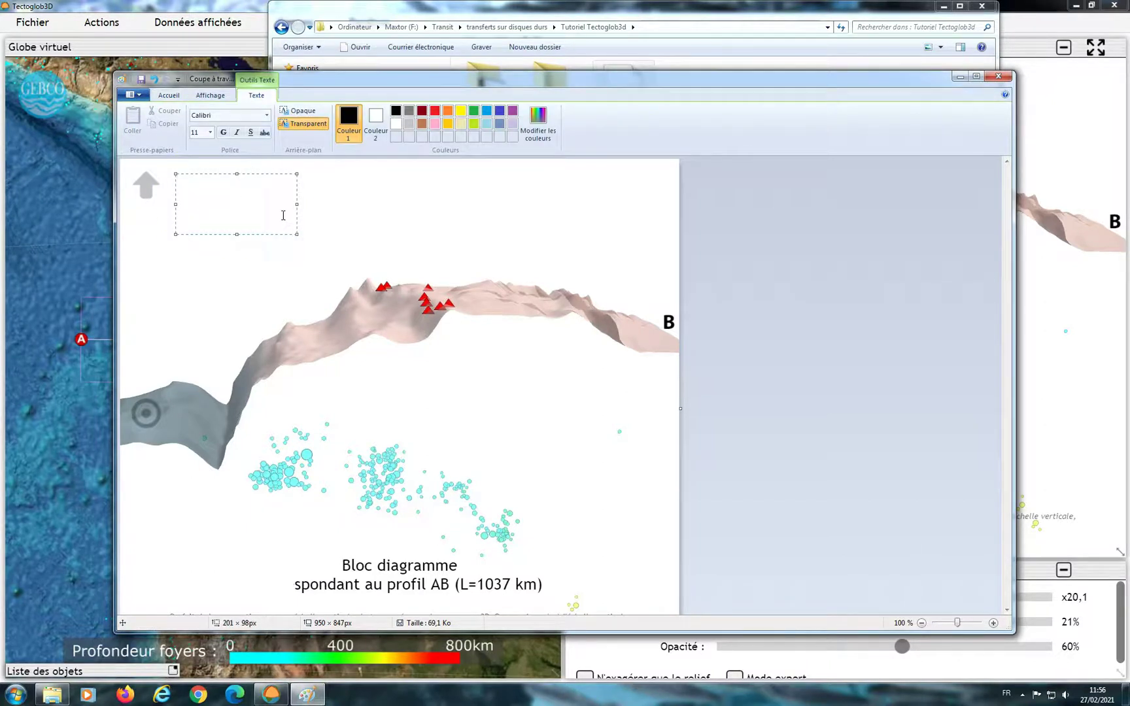
left_click(210, 132)
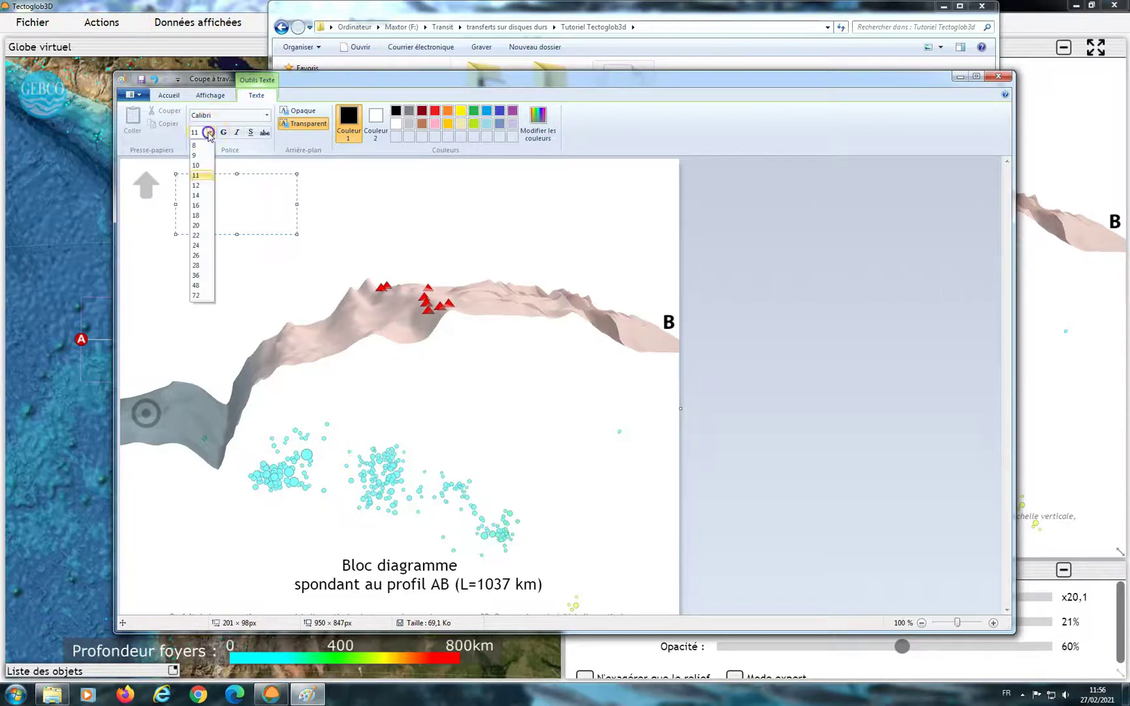
left_click(197, 225)
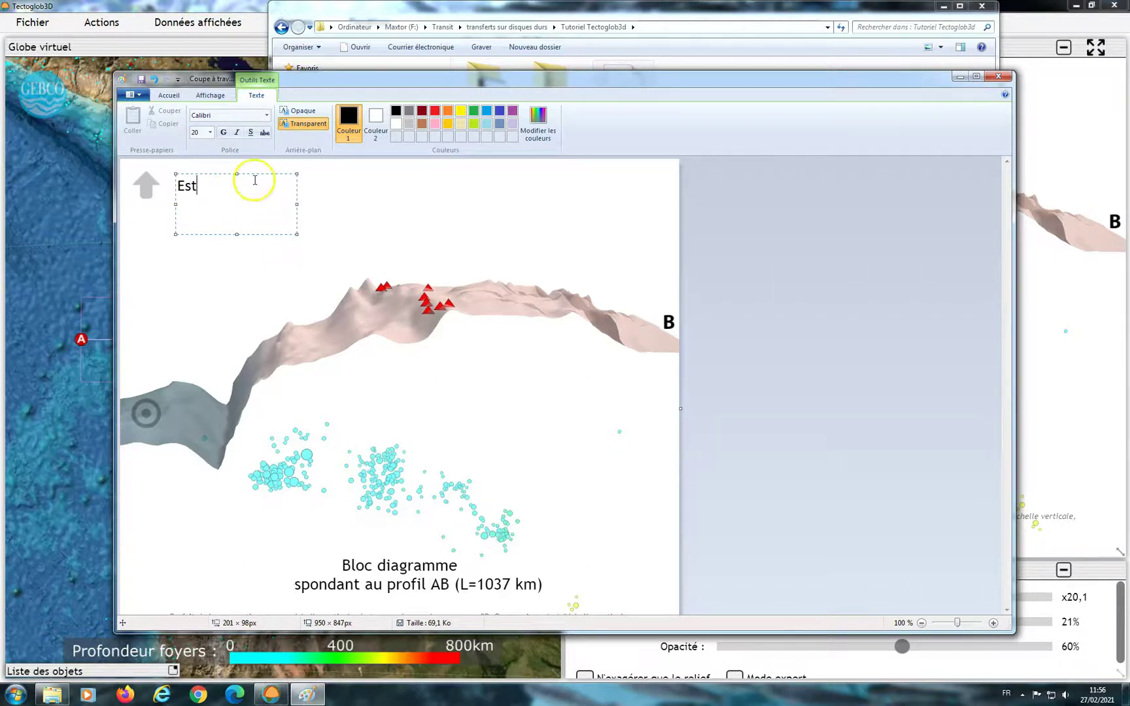
left_click(444, 221)
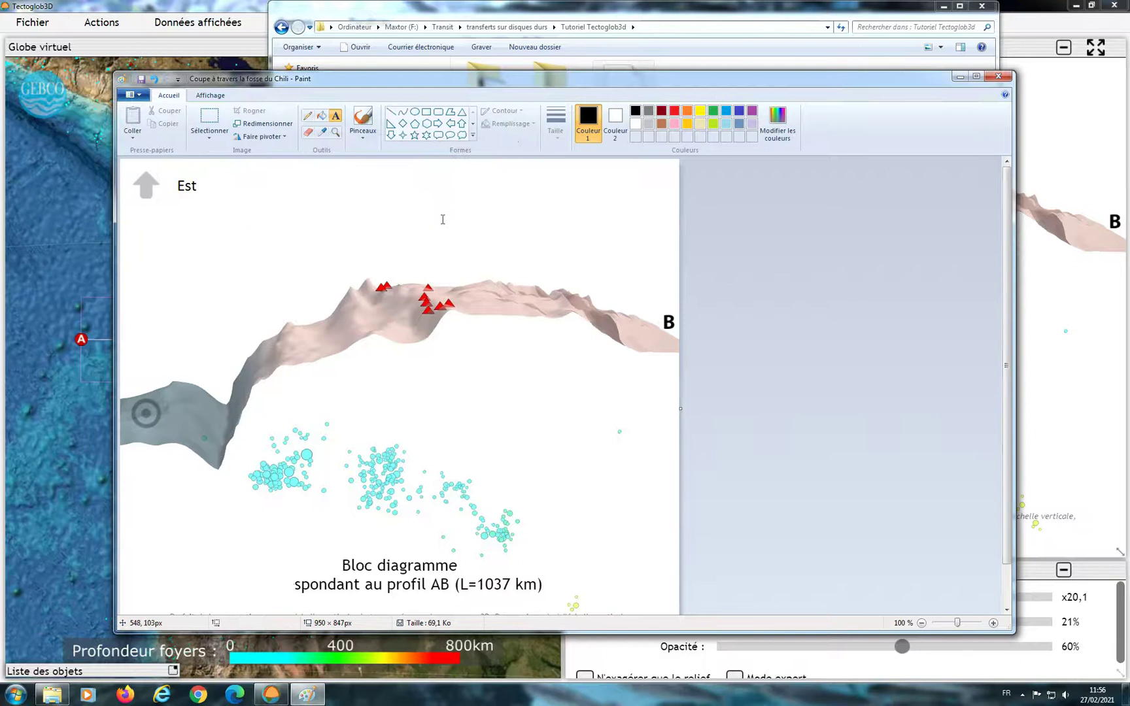
left_click(437, 212)
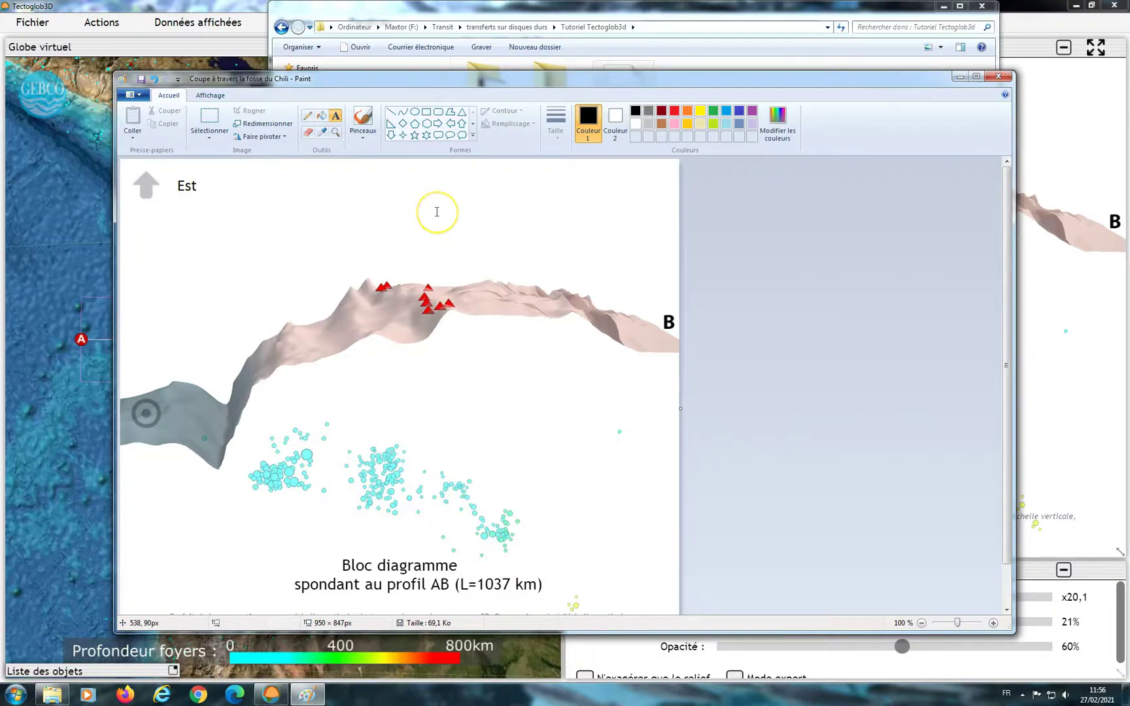